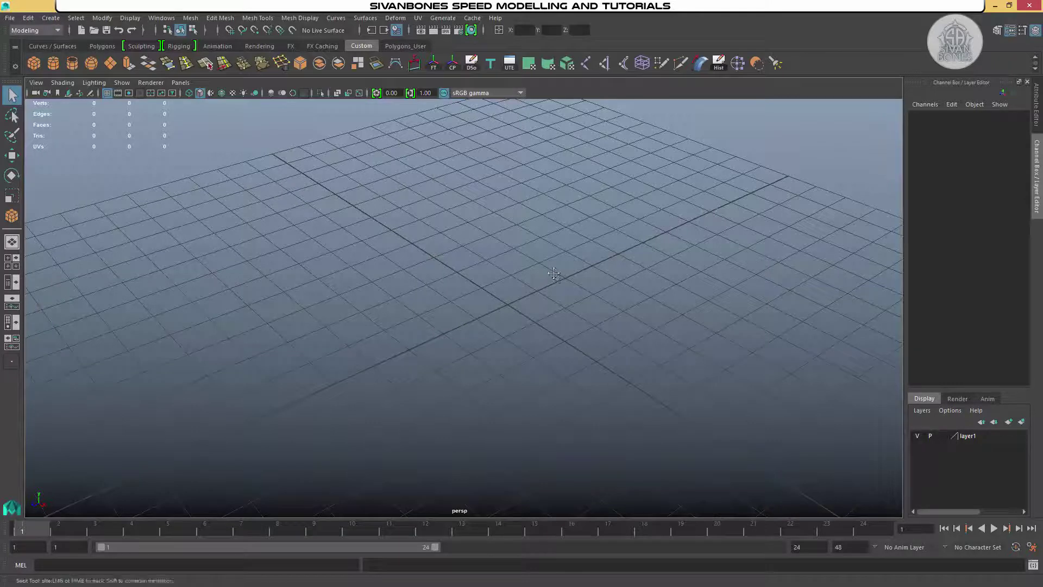
- Create a polygon cube and move it along the X axis to about -12.66
middle_click_drag(552, 272, 456, 278, "alt")
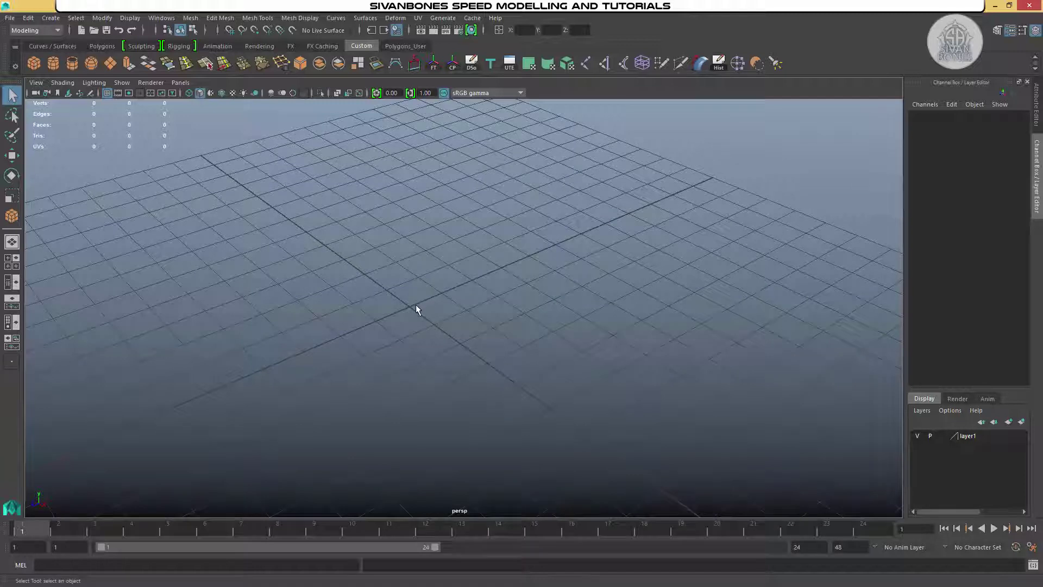
scroll(449, 314, "down", 10)
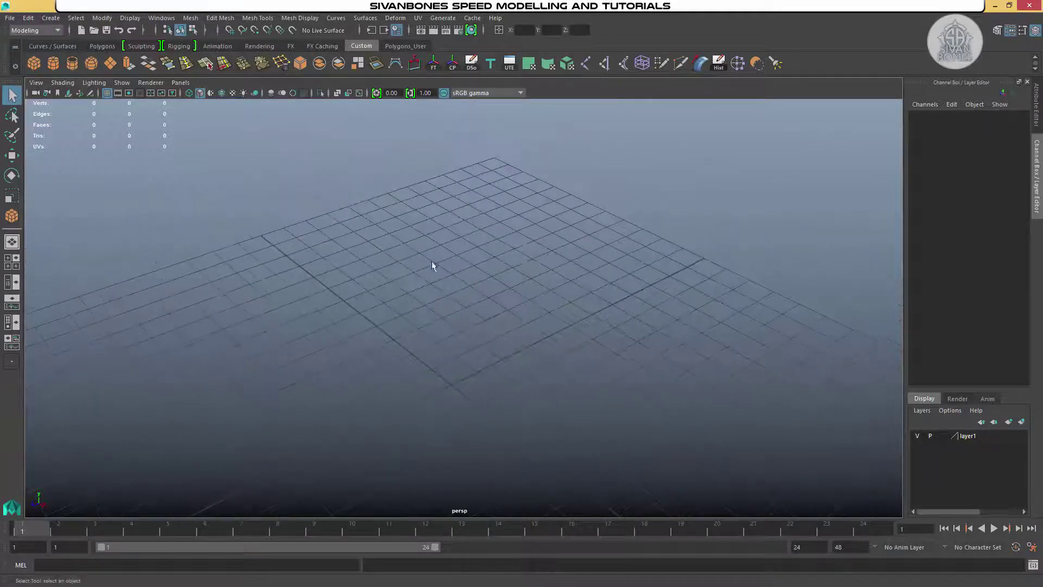
left_click(35, 65)
middle_click_drag(507, 315, 545, 264, "alt")
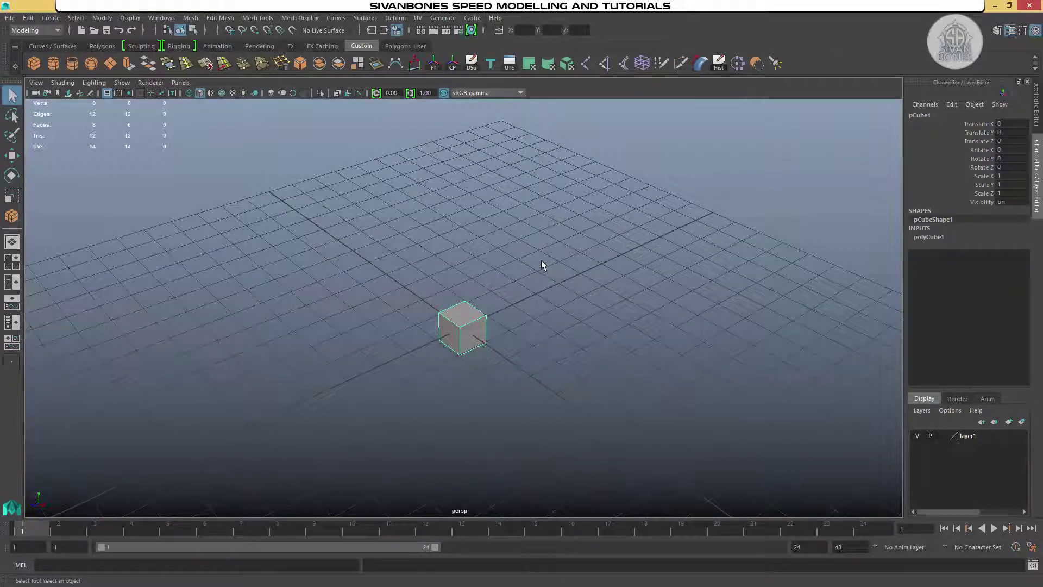
key("w")
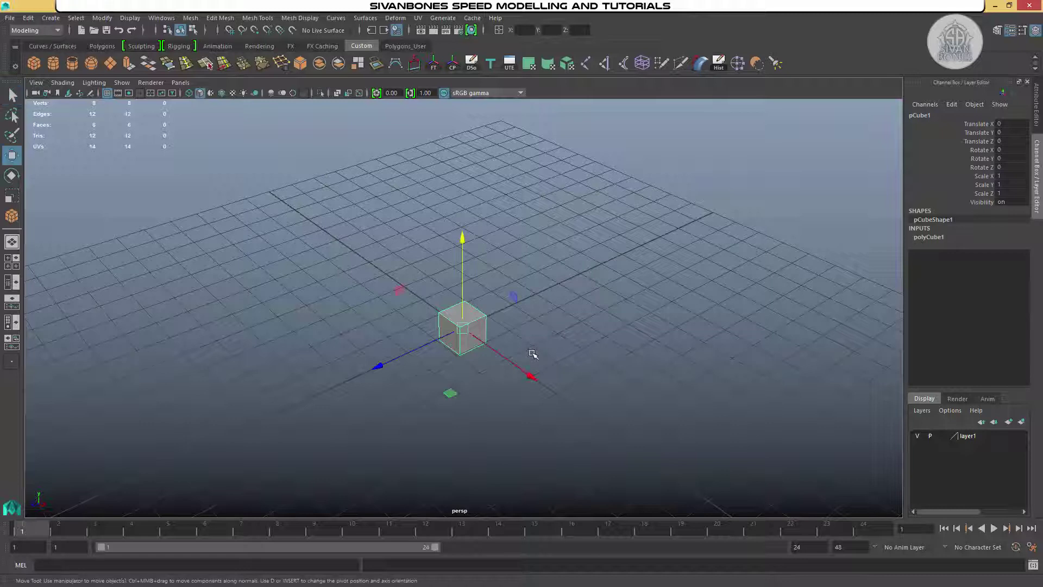
left_click_drag(529, 375, 266, 190)
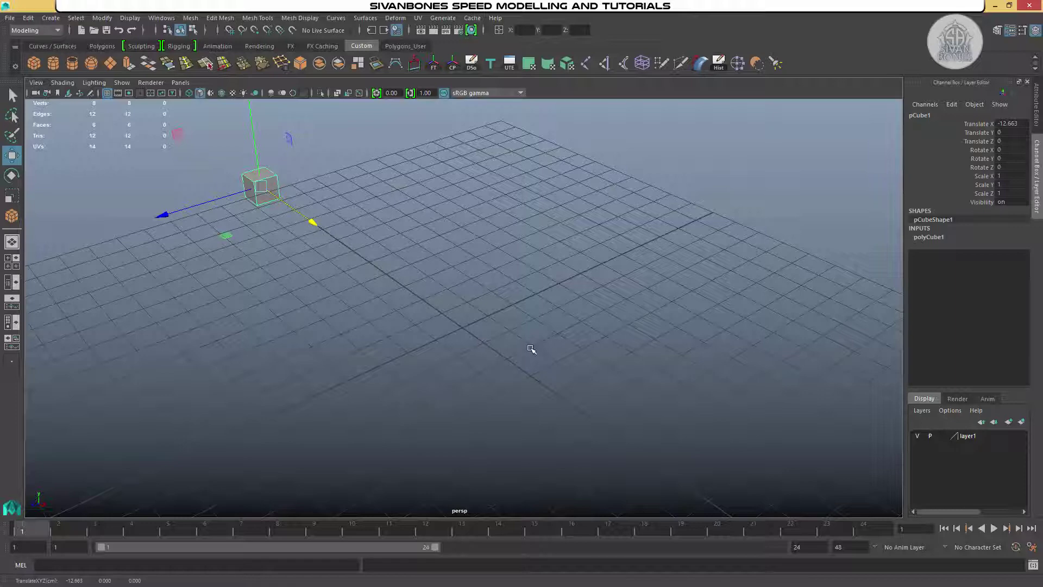
- Examine the cube from several sides, framed up close and from a distance against the grid
left_click_drag(595, 341, 422, 344, "alt")
middle_click_drag(421, 345, 628, 354, "alt")
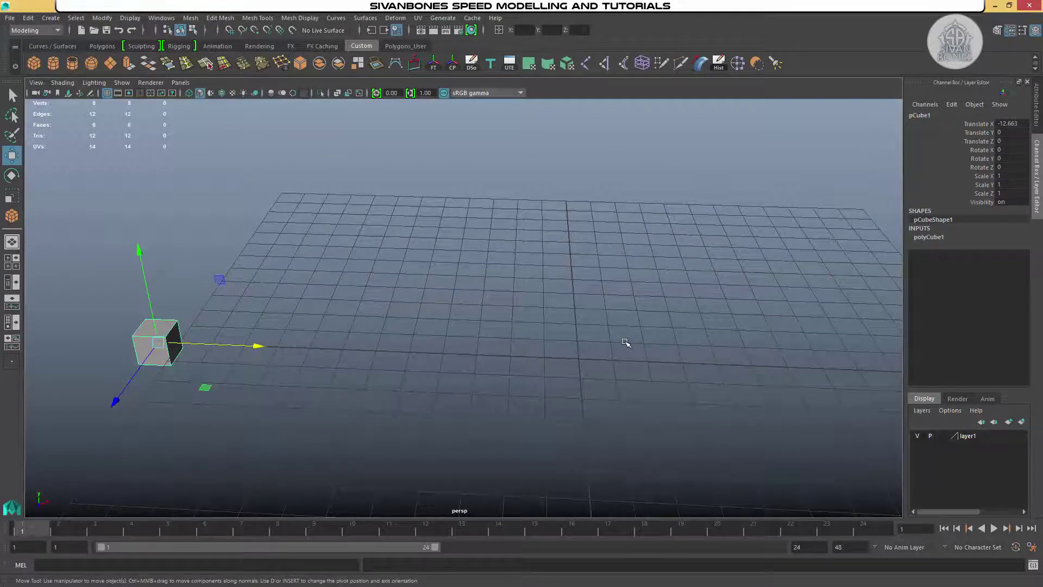
key("f")
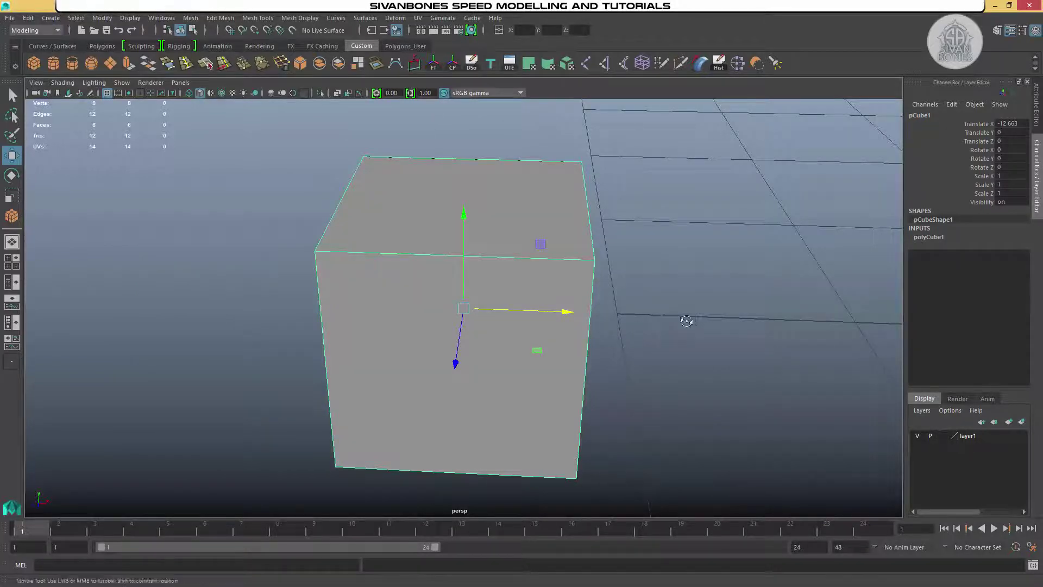
left_click_drag(684, 321, 282, 307, "alt")
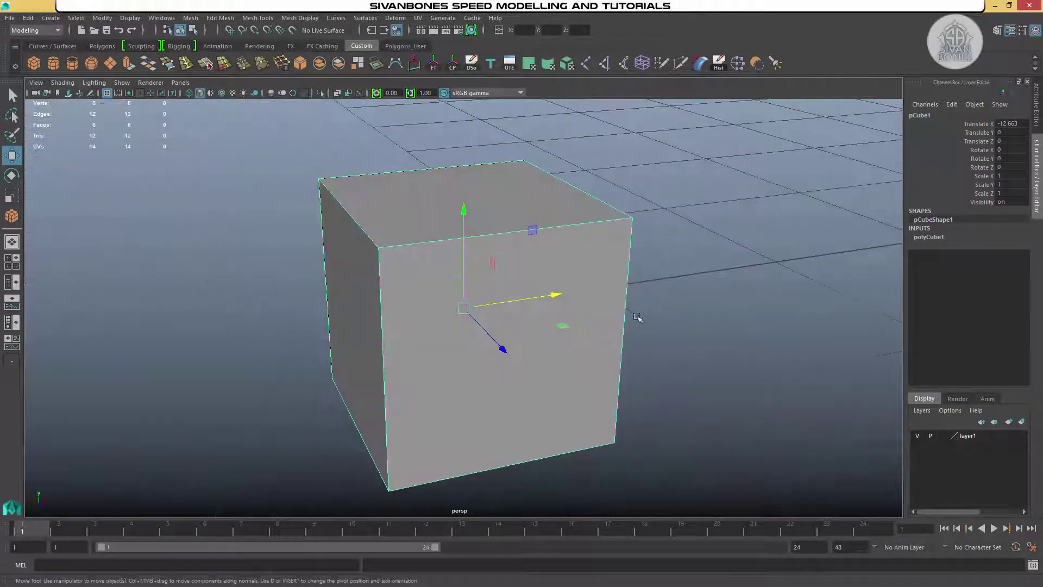
left_click_drag(694, 322, 417, 357, "alt")
left_click_drag(726, 318, 569, 336, "alt")
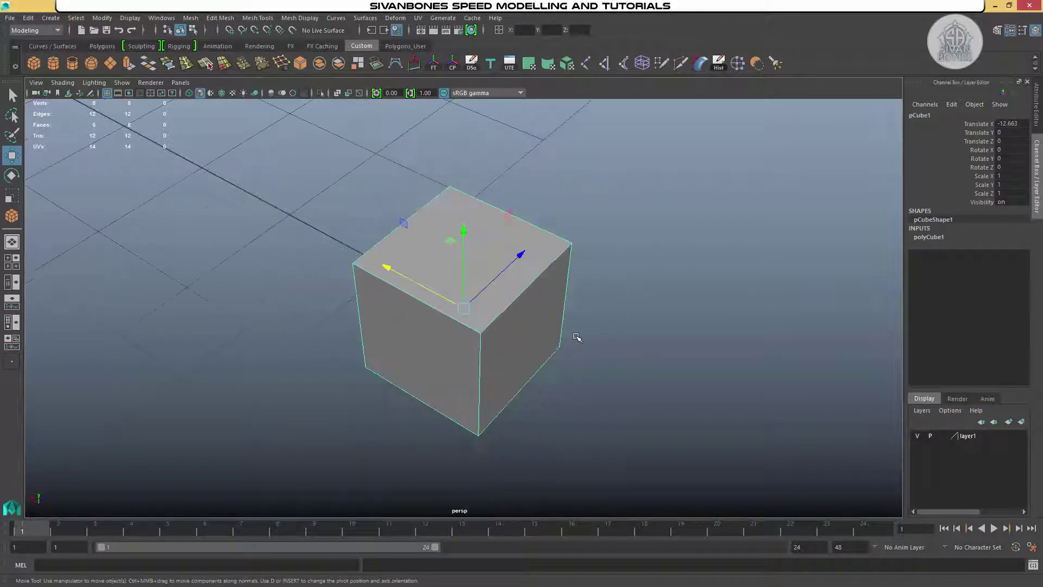
left_click_drag(750, 333, 650, 358, "alt")
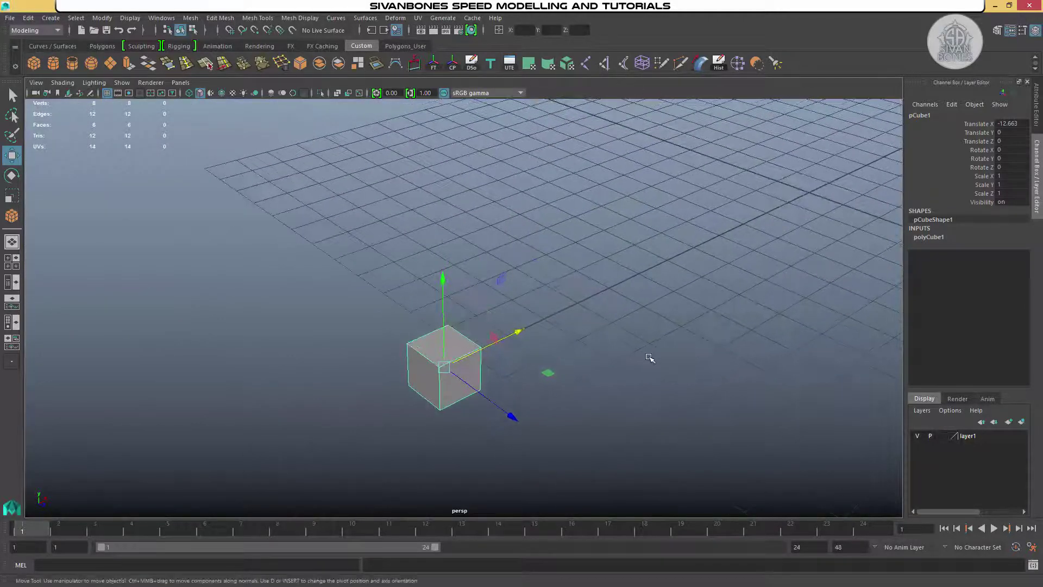
left_click(314, 288)
scroll(313, 278, "up", 2)
scroll(313, 279, "up", 3)
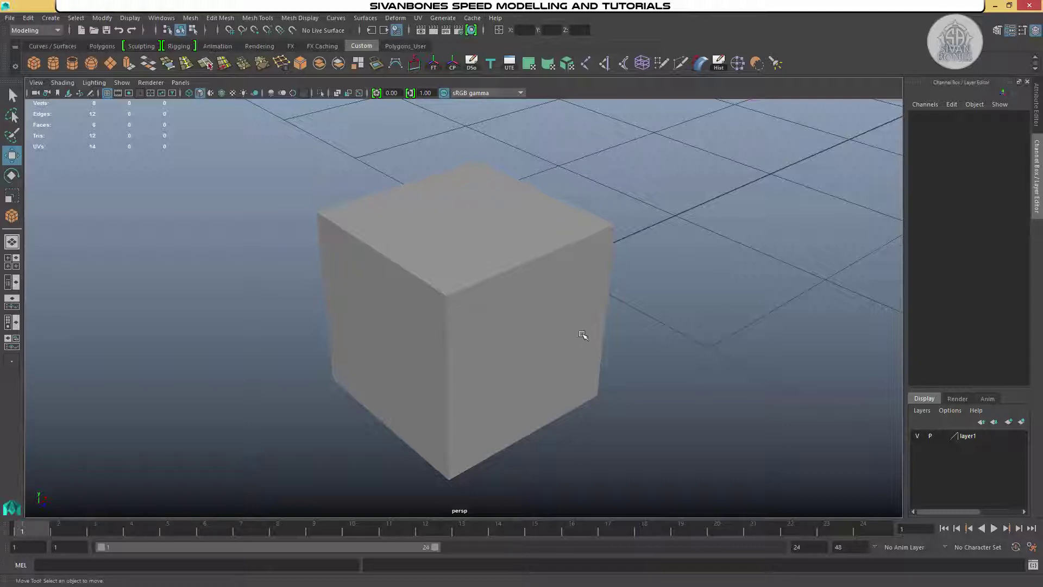
scroll(583, 335, "down", 5)
middle_click_drag(659, 321, 559, 422, "alt")
right_click_drag(559, 422, 633, 335, "alt")
left_click_drag(630, 333, 232, 238, "alt")
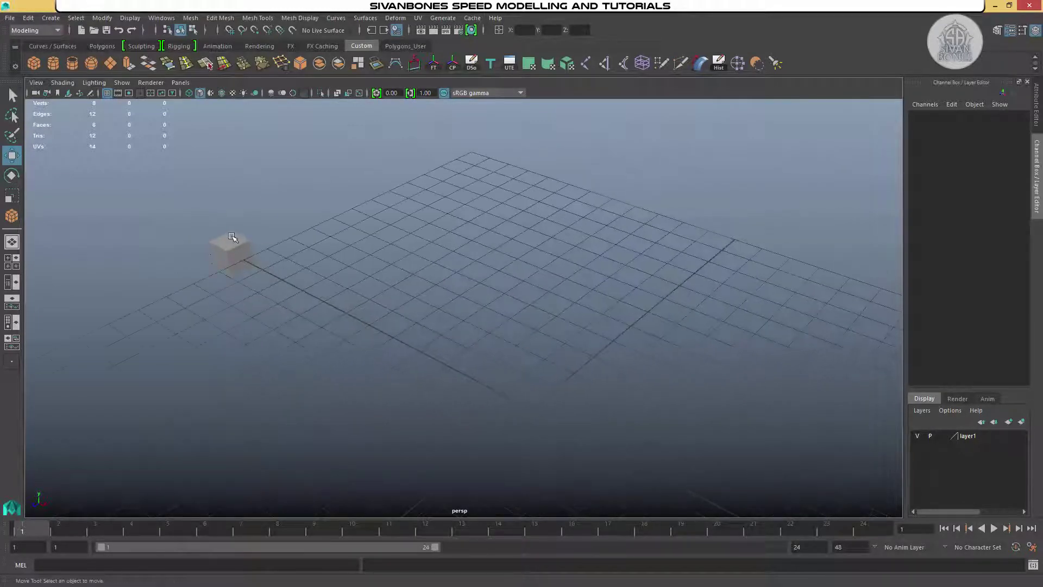
- Select the cube beside the grid and delete it
left_click(232, 238)
key("f")
left_click_drag(400, 342, 484, 410, "alt")
scroll(530, 401, "down", 3)
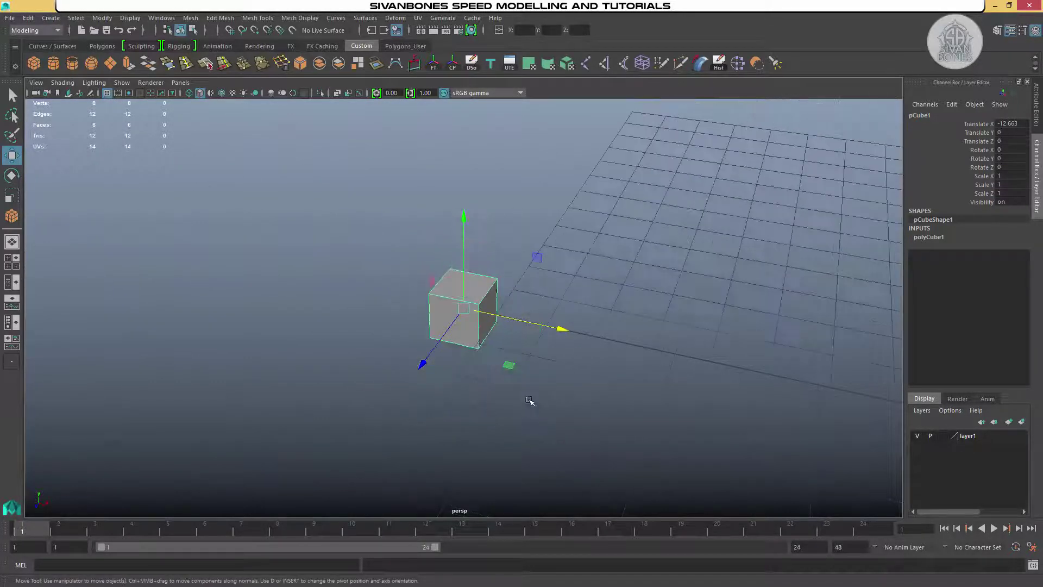
key("Delete")
- Create a new polygon cube at the grid origin, with the Select tool active
left_click_drag(540, 391, 708, 412, "alt")
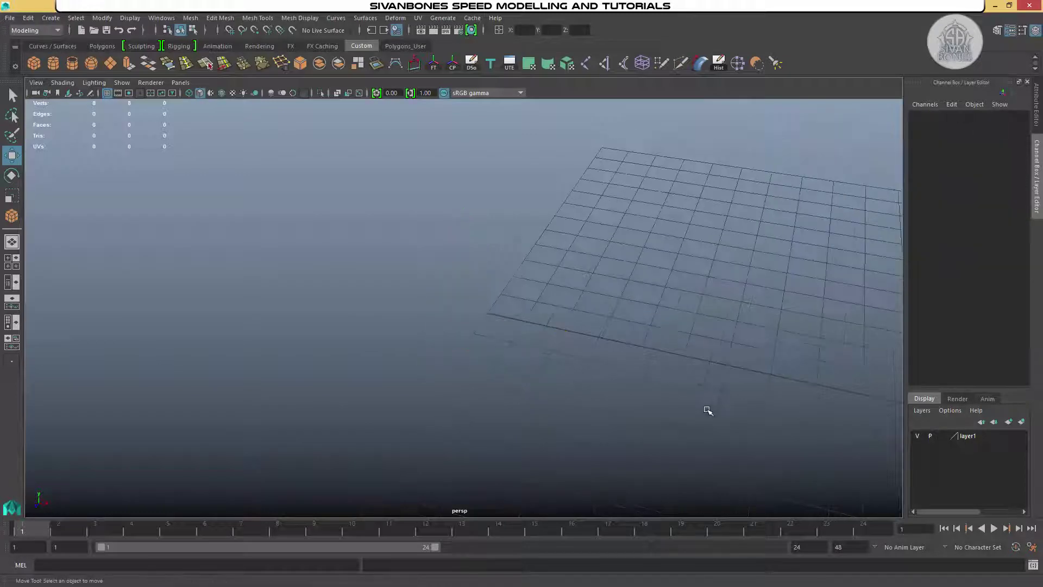
right_click_drag(708, 413, 280, 368, "alt")
left_click_drag(279, 368, 365, 415, "alt")
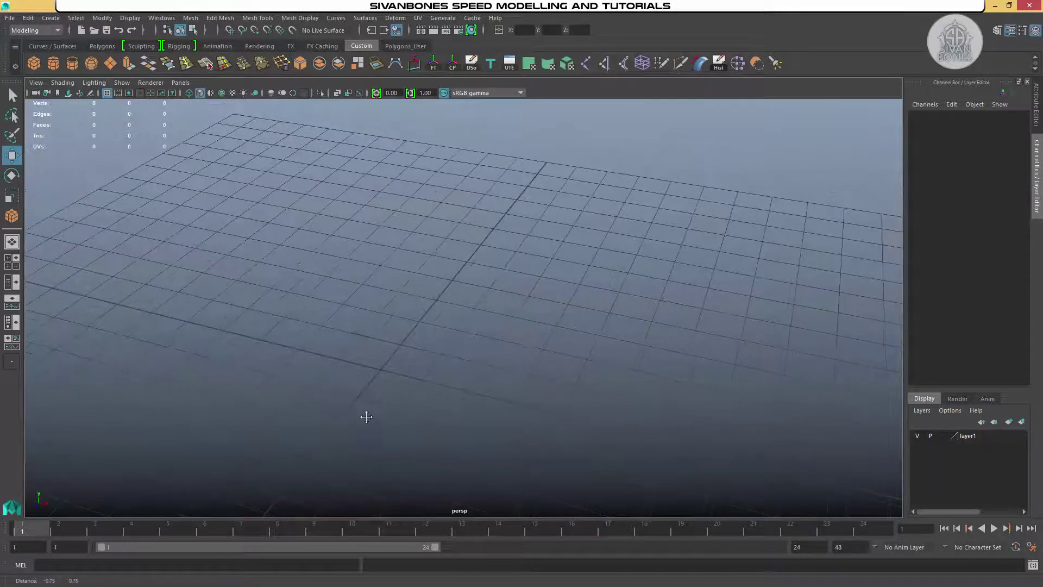
left_click(33, 64)
left_click_drag(478, 380, 505, 340, "alt")
key("q")
middle_click_drag(446, 279, 487, 333, "alt")
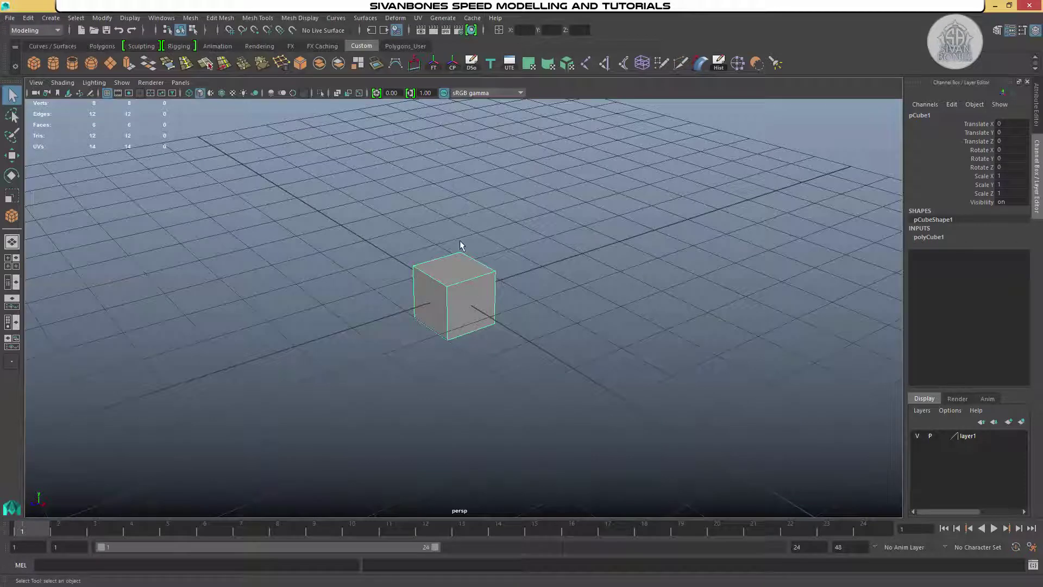
mouse_move(493, 326)
left_mouse_down("alt")
mouse_move(555, 305)
mouse_move(476, 323)
left_mouse_up("alt")
mouse_move(476, 323)
middle_mouse_down("alt")
mouse_move(489, 359)
mouse_move(493, 329)
middle_mouse_up("alt")
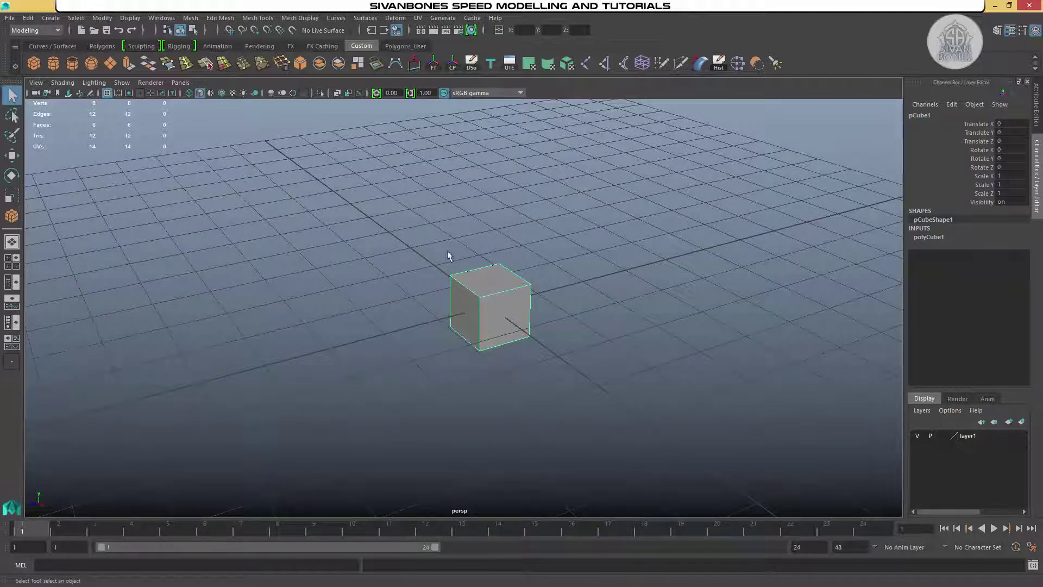
- Try moving the whole cube freely in Object Mode, and undo the move
right_click(498, 293)
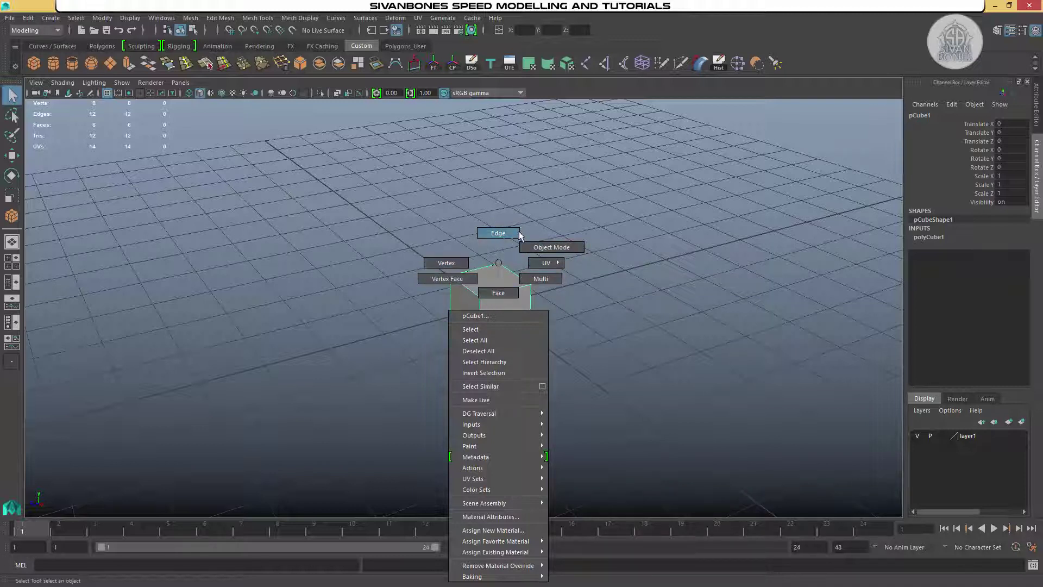
left_click(547, 245)
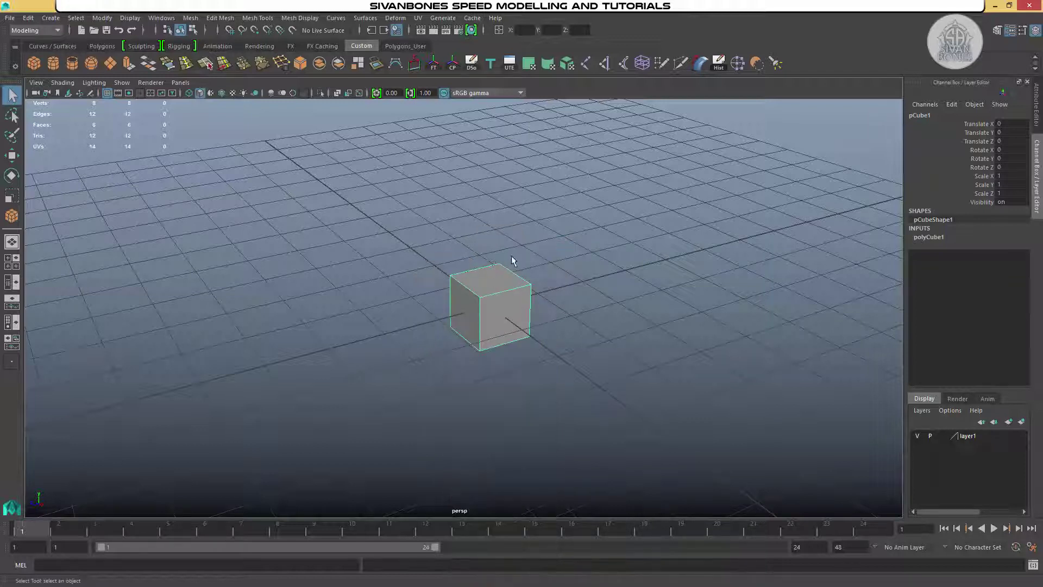
key("w")
left_click_drag(490, 306, 513, 291)
key("ctrl+z")
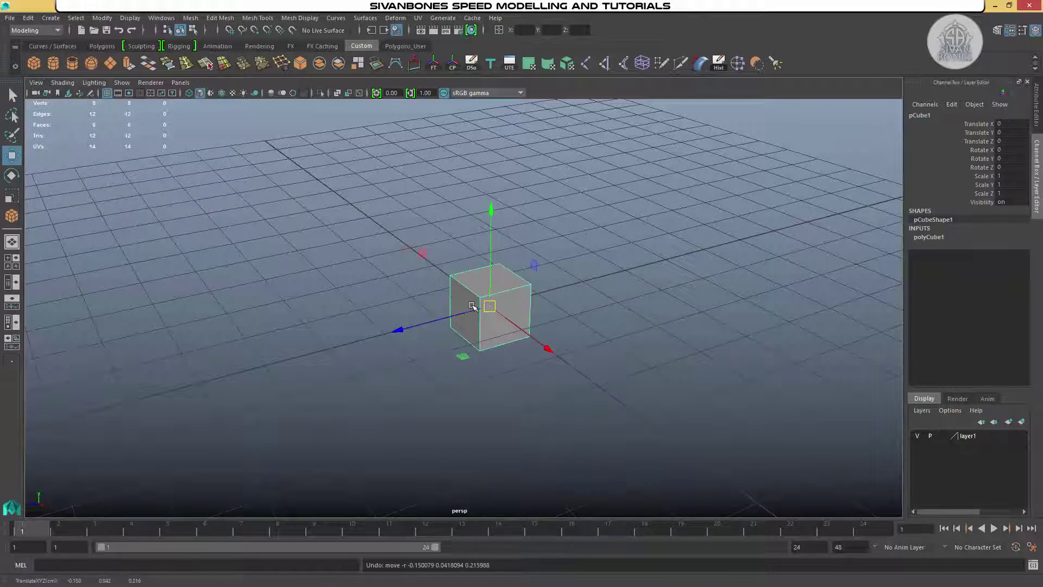
- Switch the cube to vertex selection and select one corner vertex of its top face
right_click_drag(506, 262, 507, 295)
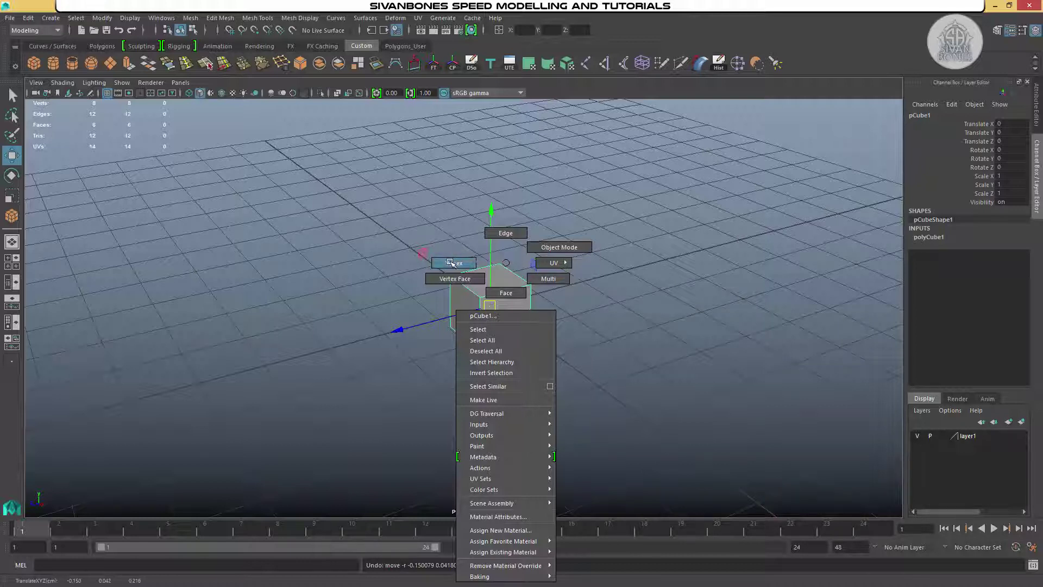
right_click_drag(451, 263, 451, 263)
scroll(489, 283, "up", 2)
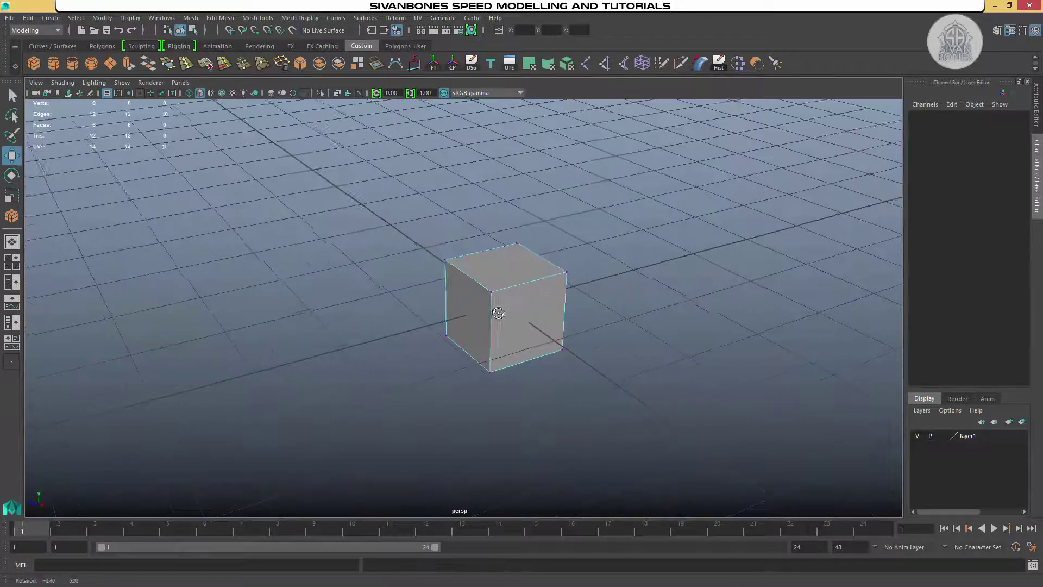
left_click_drag(489, 283, 448, 375, "alt")
left_click(380, 327)
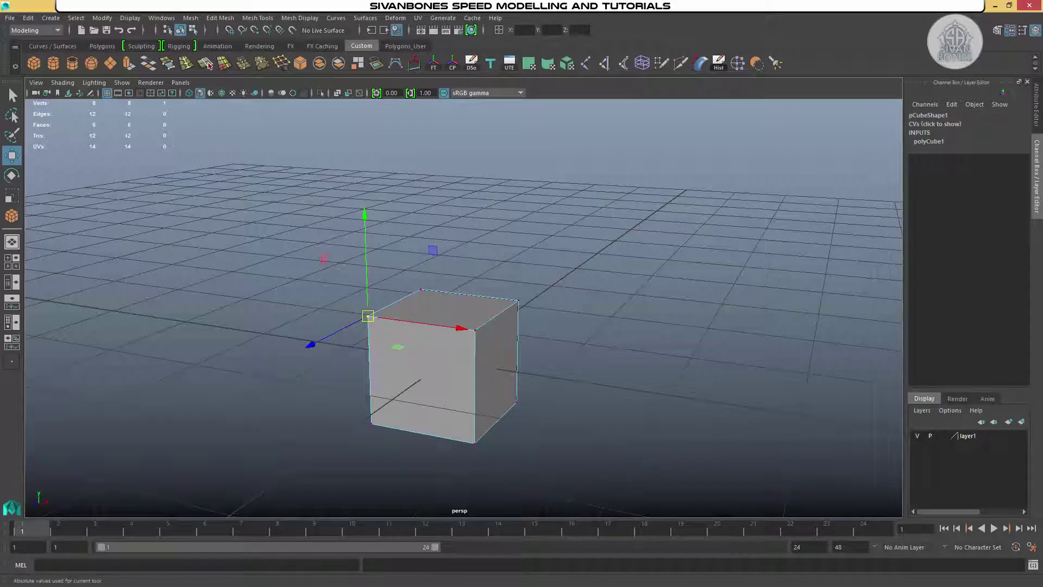
left_click_drag(546, 237, 440, 274, "alt")
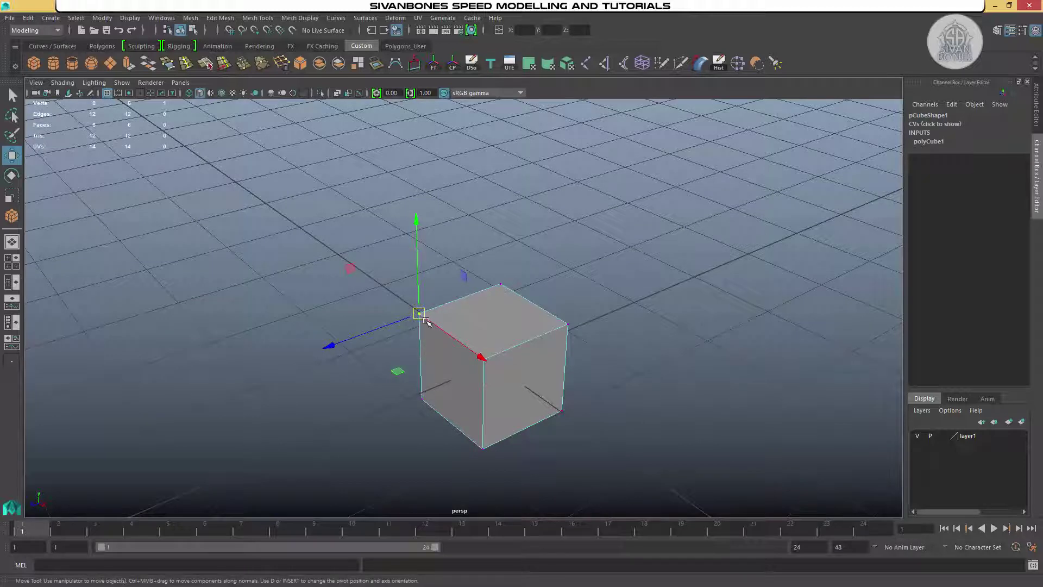
left_click_drag(550, 277, 548, 297, "alt")
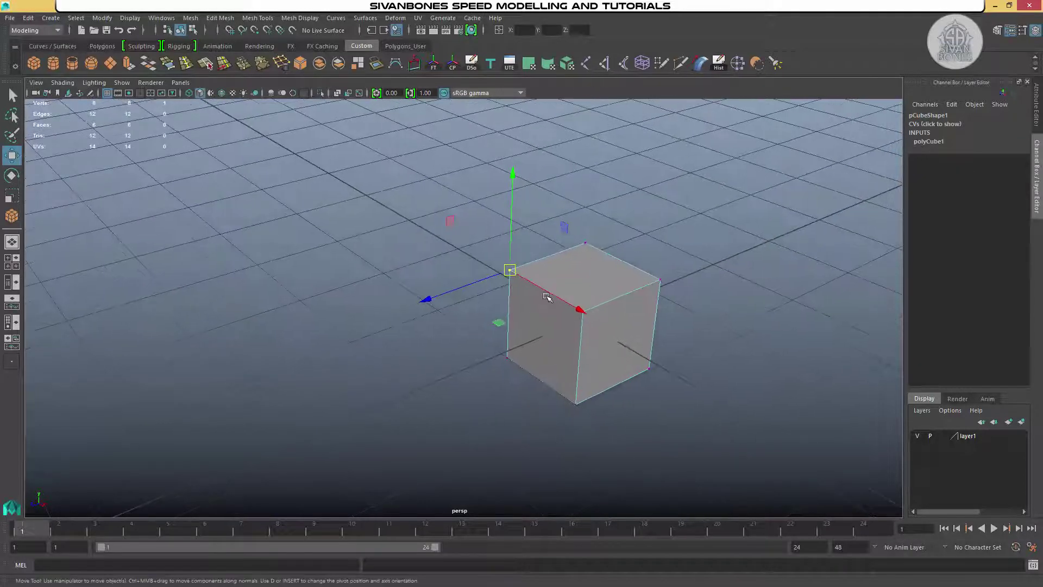
left_click_drag(599, 275, 558, 282, "alt")
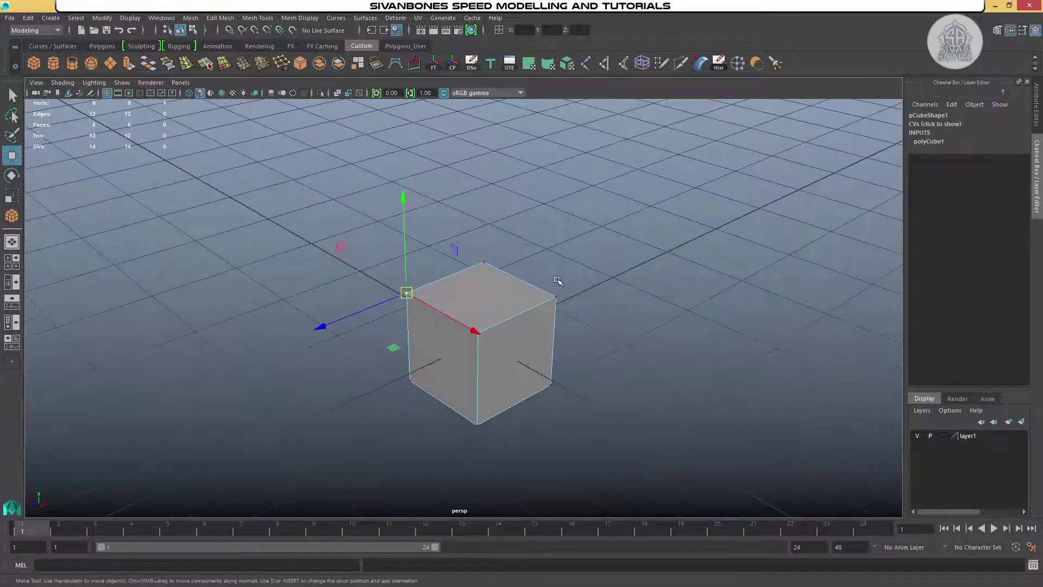
- Activate the Move tool on the selected vertex and reduce the manipulator's size
key("q")
key("e")
key("w")
key("minus")
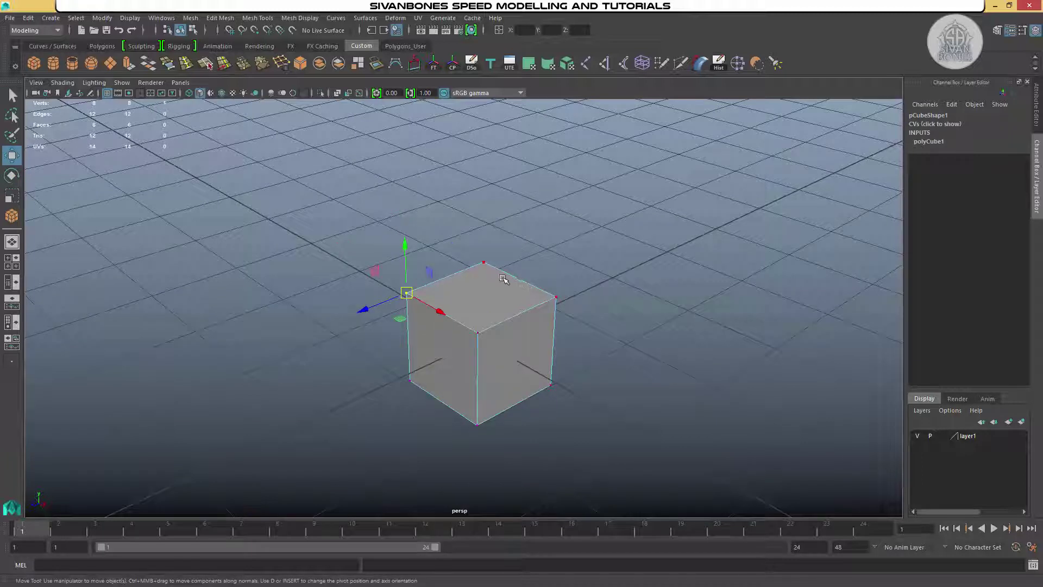
- Compare the Rotate and Scale manipulators on the selected vertex, and return to the Move tool
key("e")
key("w")
key("e")
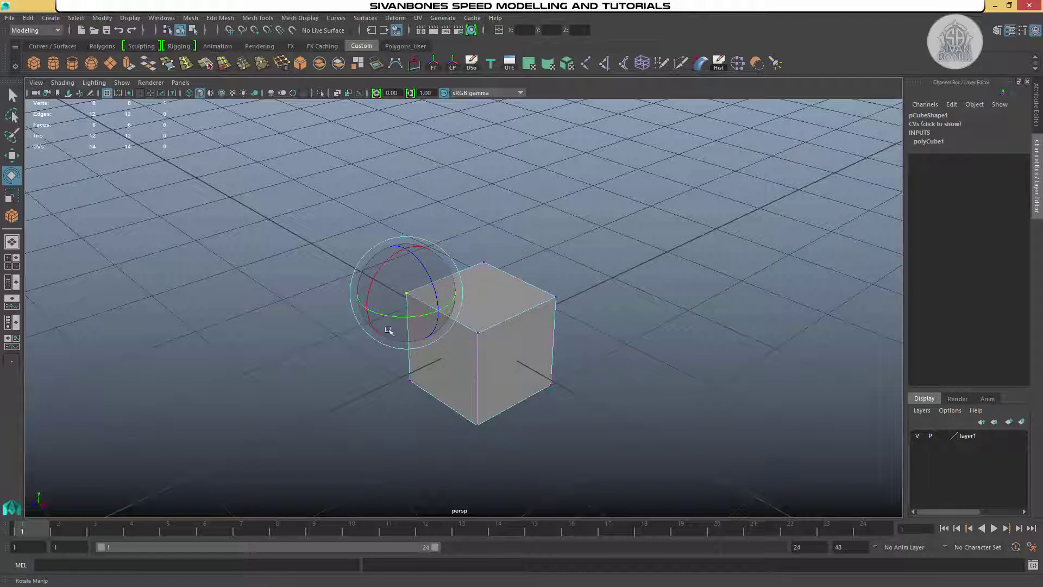
key("r")
key("e")
key("r")
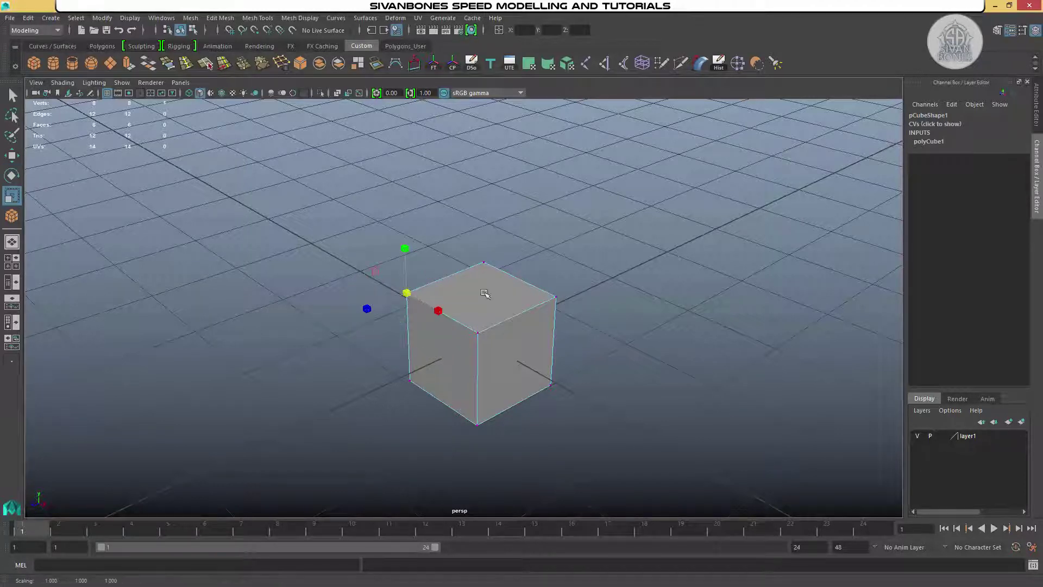
key("e")
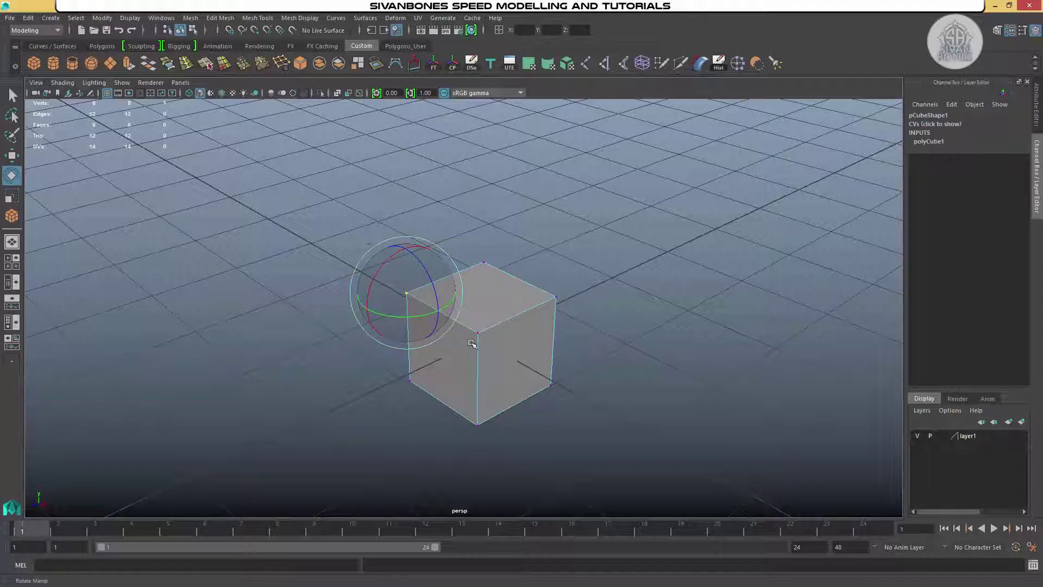
key("w")
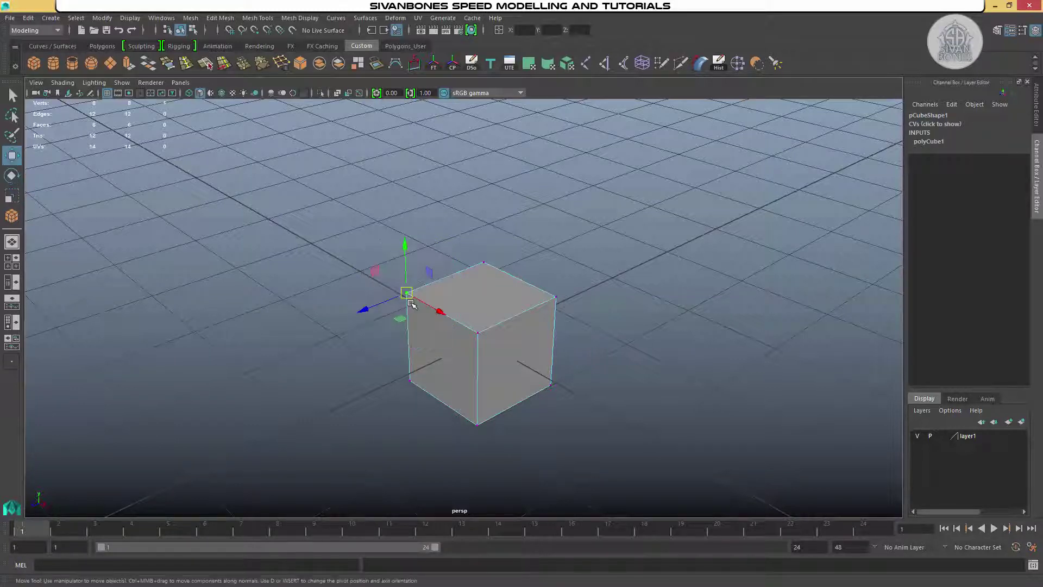
- Try pulling the selected corner vertex outward from the cube along the Z axis, and undo the vertex moves
left_click_drag(405, 257, 165, 351)
key("ctrl+z")
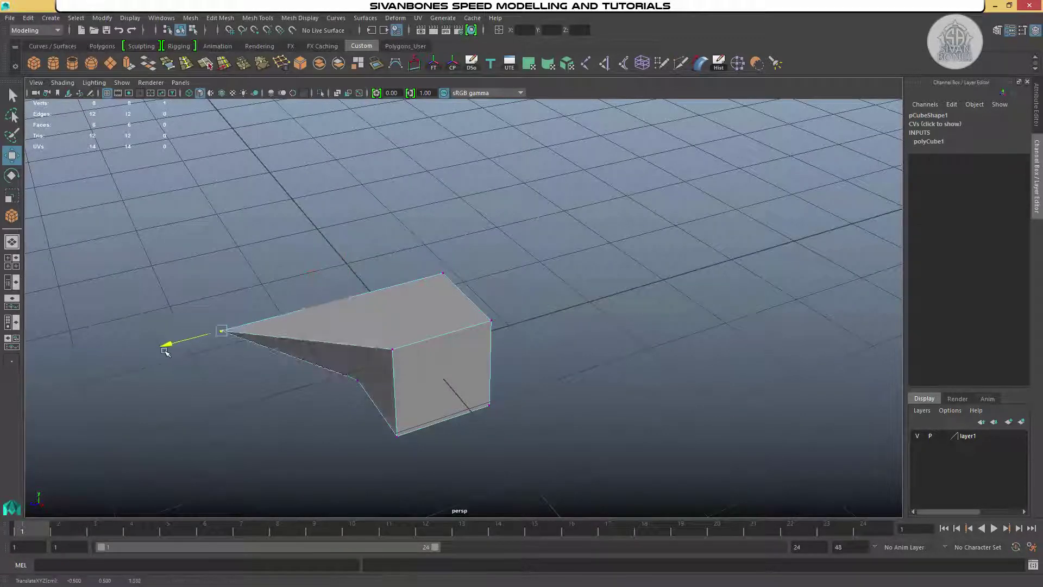
key("ctrl+z")
- Select both end vertices of the top face edge on the cube's negative X side
left_click_drag(356, 374, 485, 362, "alt")
left_click_drag(444, 356, 441, 352, "alt")
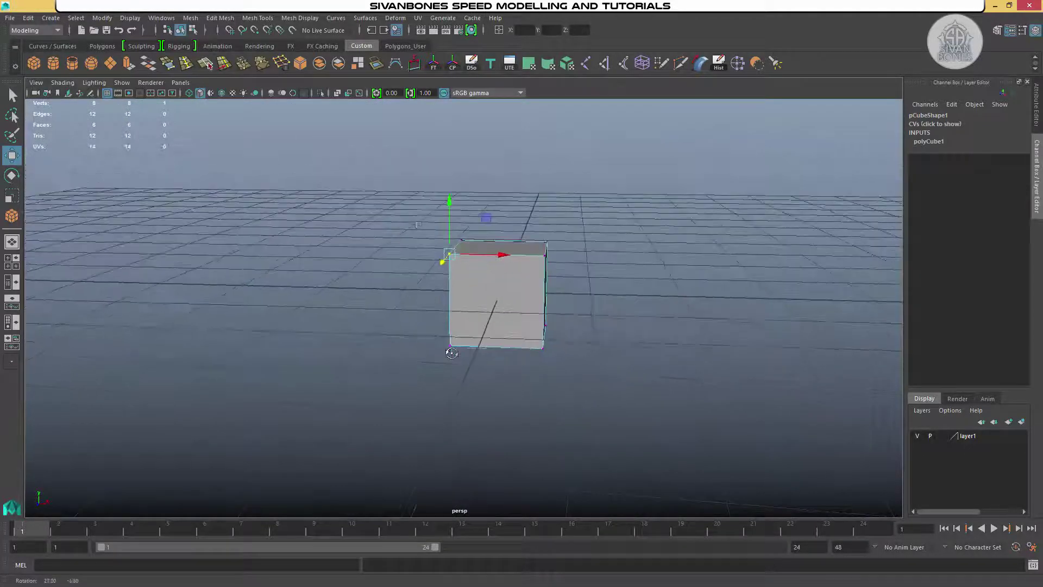
left_click_drag(523, 260, 209, 173, "alt")
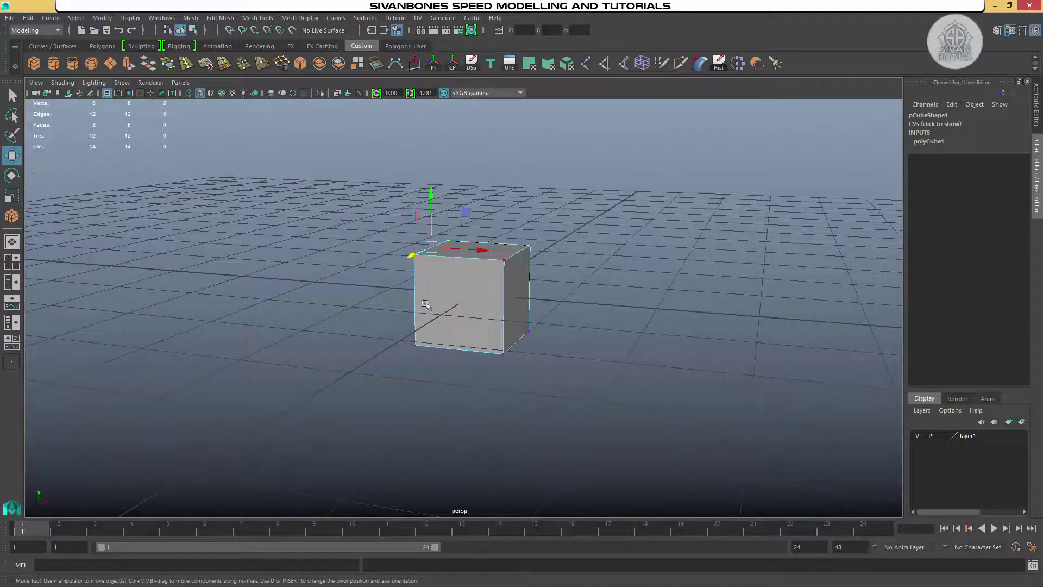
left_click_drag(425, 304, 513, 287, "alt")
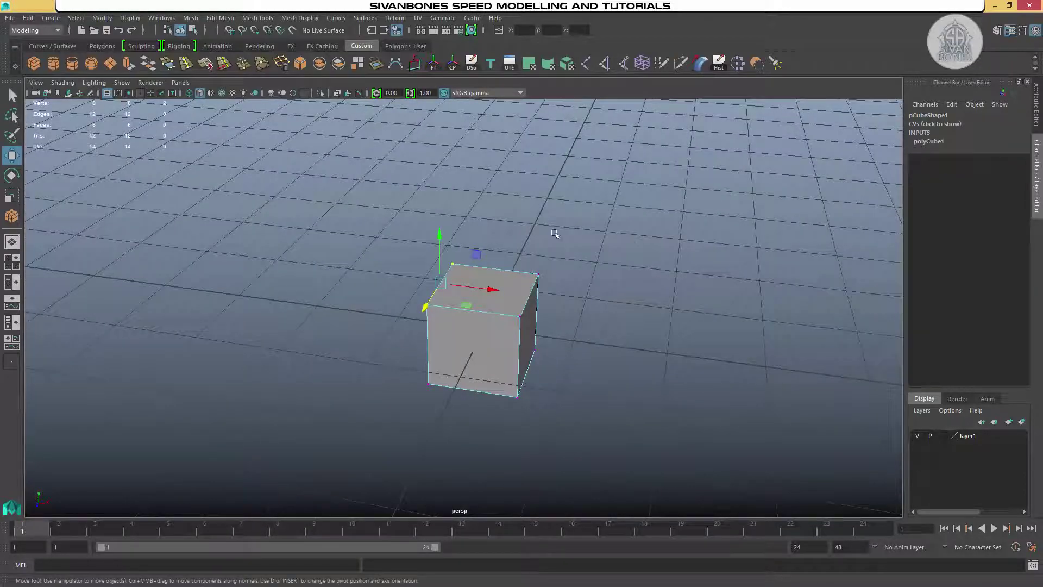
- Try box-selecting the cube's top vertices in the perspective view, and inspect the selection from several angles with the Select tool active
left_click_drag(514, 332, 505, 304, "alt")
left_click_drag(350, 171, 517, 243)
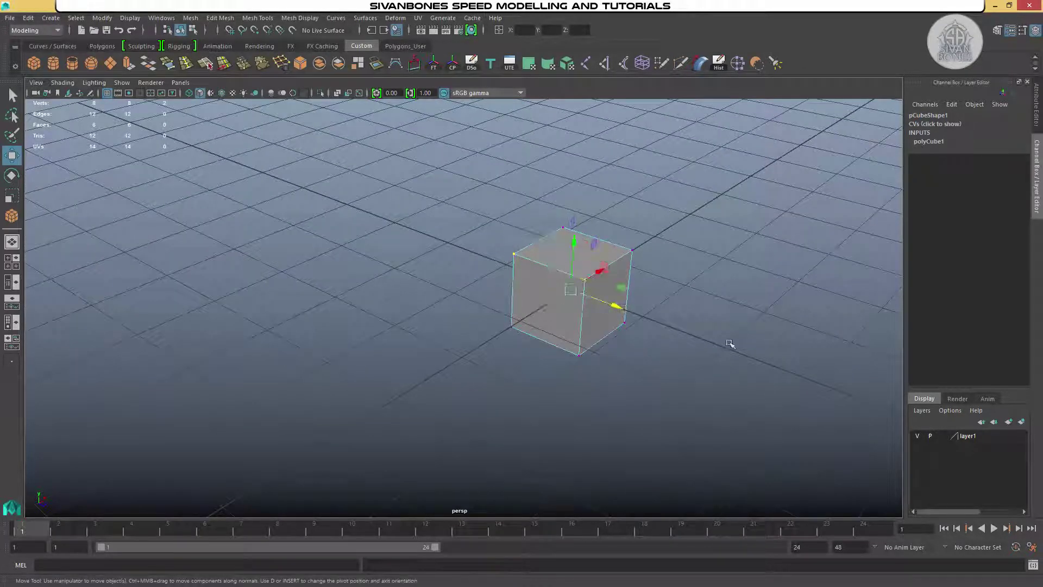
left_click_drag(729, 344, 624, 324, "alt")
key("q")
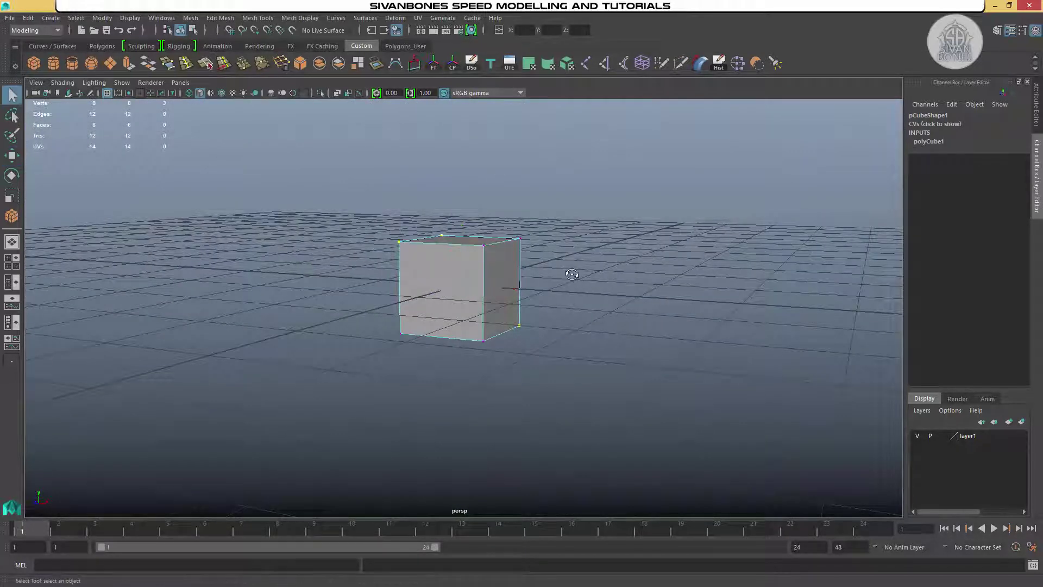
left_click_drag(571, 274, 505, 300, "alt")
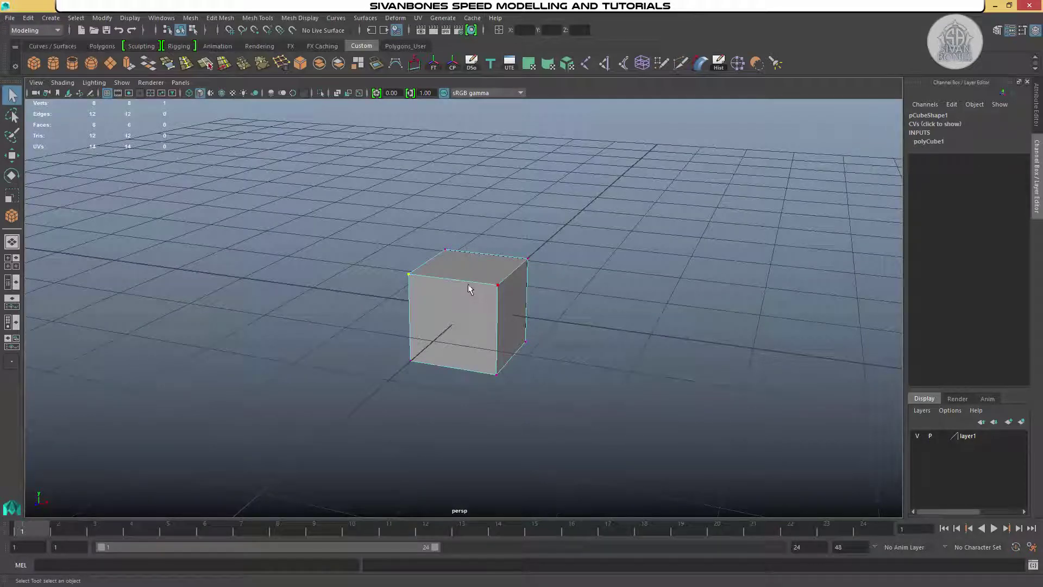
- Add top corner vertices to the selection individually in the perspective view, and undo the last pick
left_click_drag(521, 258, 431, 266, "alt")
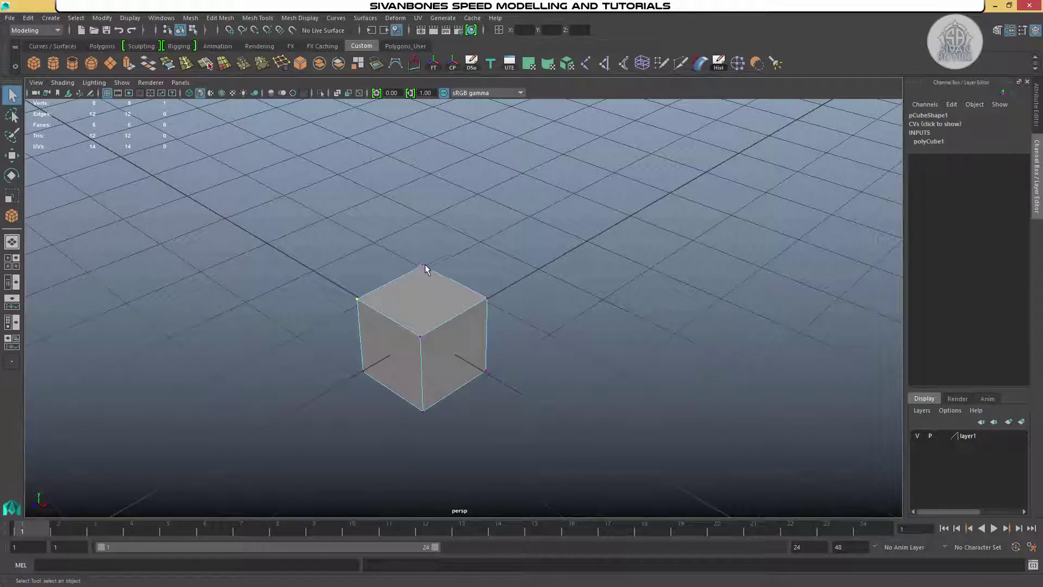
left_click(424, 265, "shift")
key("ctrl+z")
- Show the four-view layout and box-select the cube's four top vertices in the front and side views
key("space")
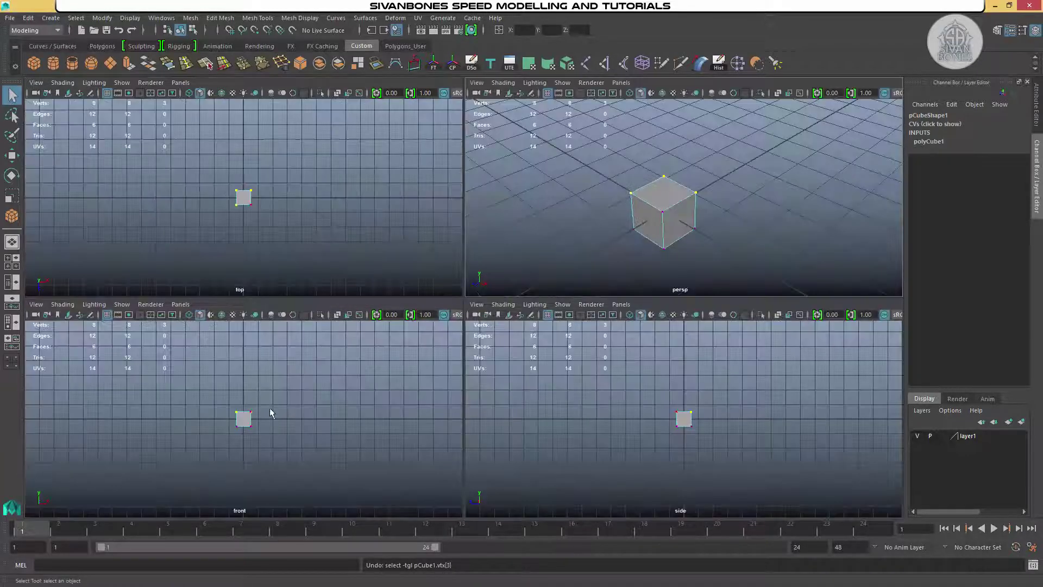
left_click_drag(213, 387, 277, 422)
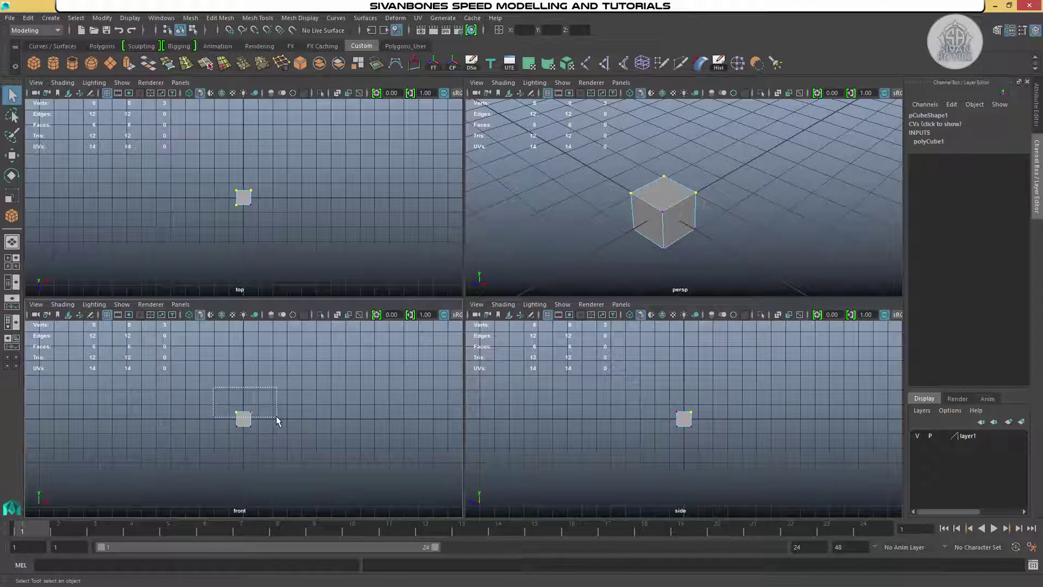
left_click_drag(277, 421, 278, 421)
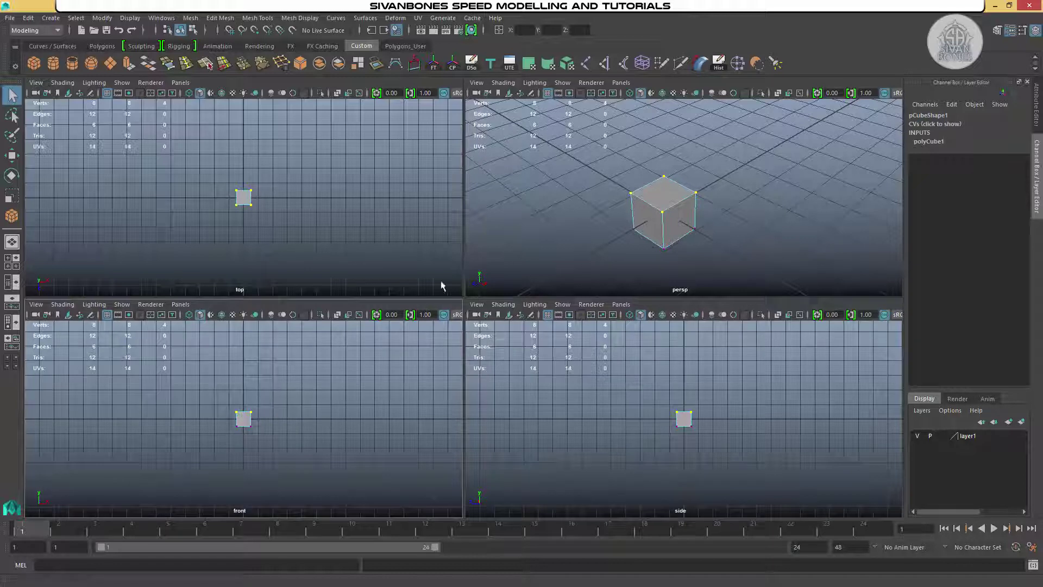
left_click_drag(665, 397, 707, 438)
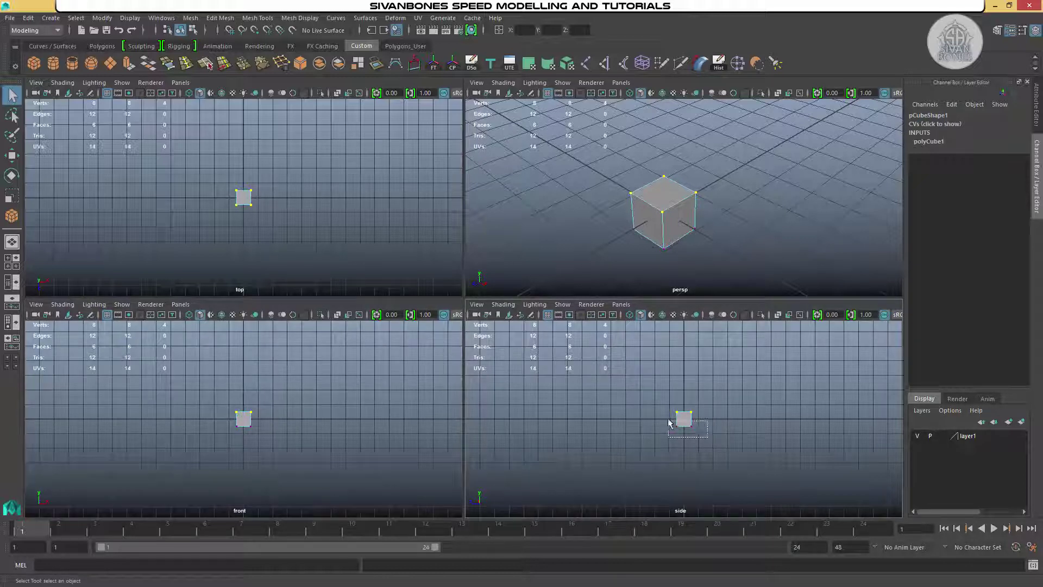
left_click_drag(664, 403, 704, 422)
- Select the top vertex pair on the positive Z side, replace it with the negative X pair, and return to the full perspective view
left_click_drag(720, 226, 707, 244, "alt")
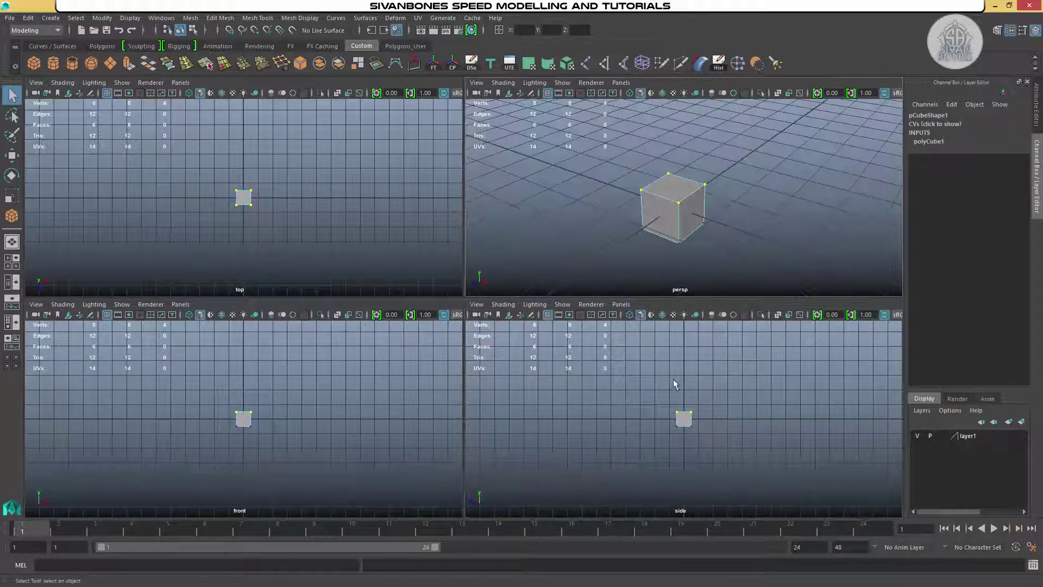
left_click_drag(665, 397, 682, 415)
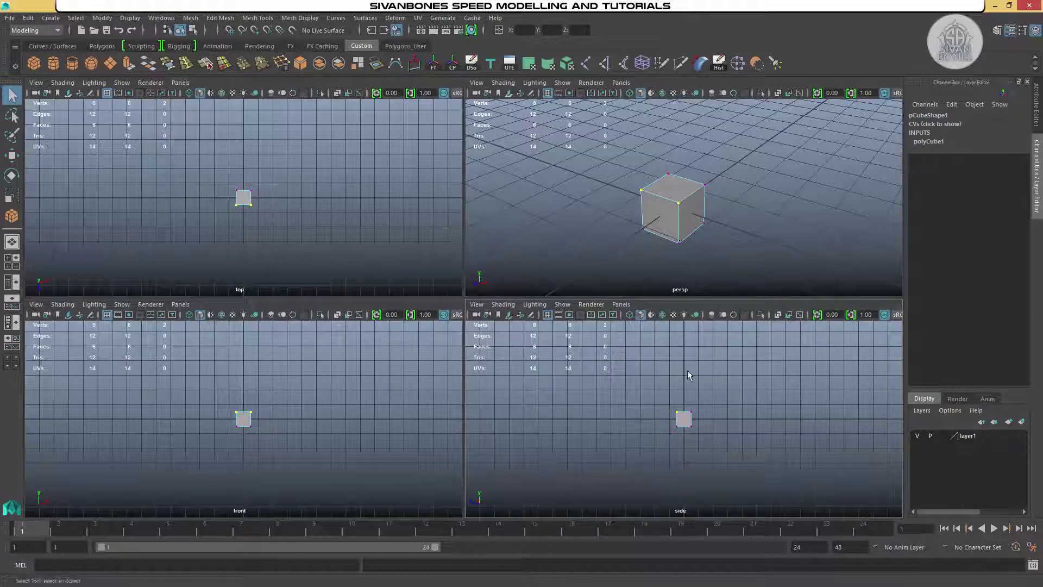
left_click_drag(230, 402, 246, 421)
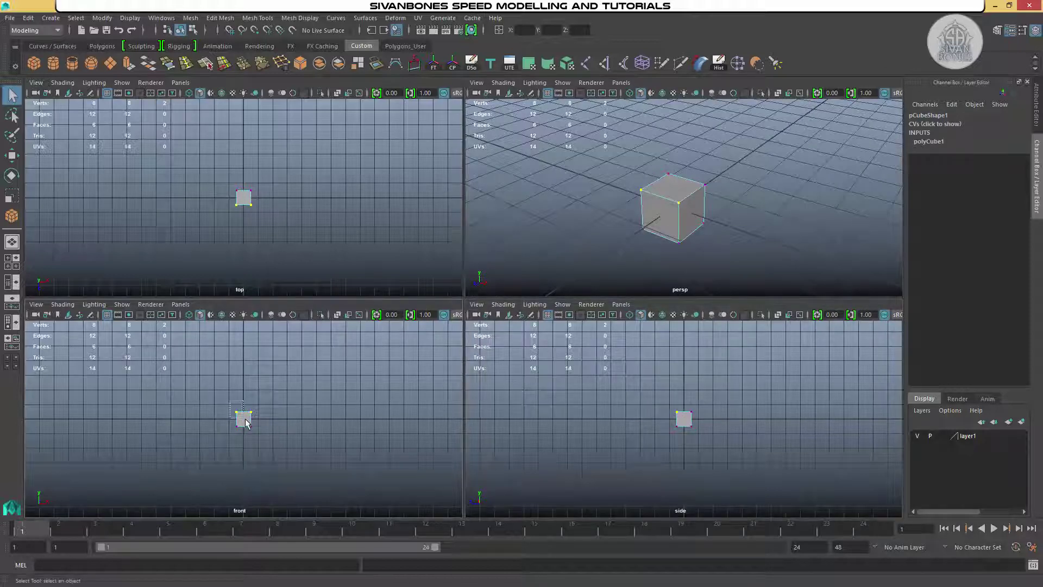
key("space")
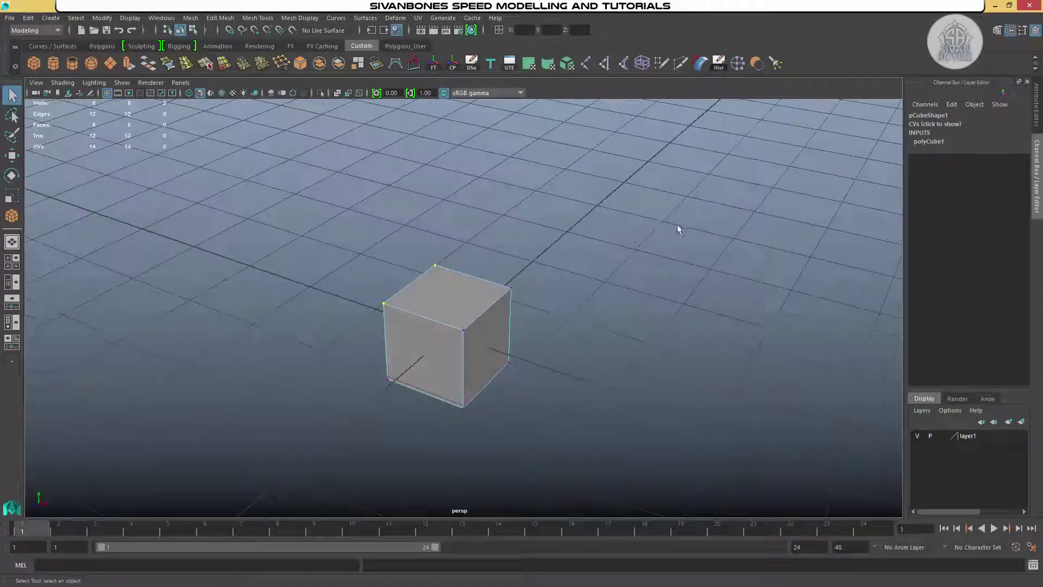
- Try moving, rotating and scaling the two selected top vertices, undoing the changes between transformations
key("w")
left_click_drag(409, 284, 372, 229)
key("ctrl+z")
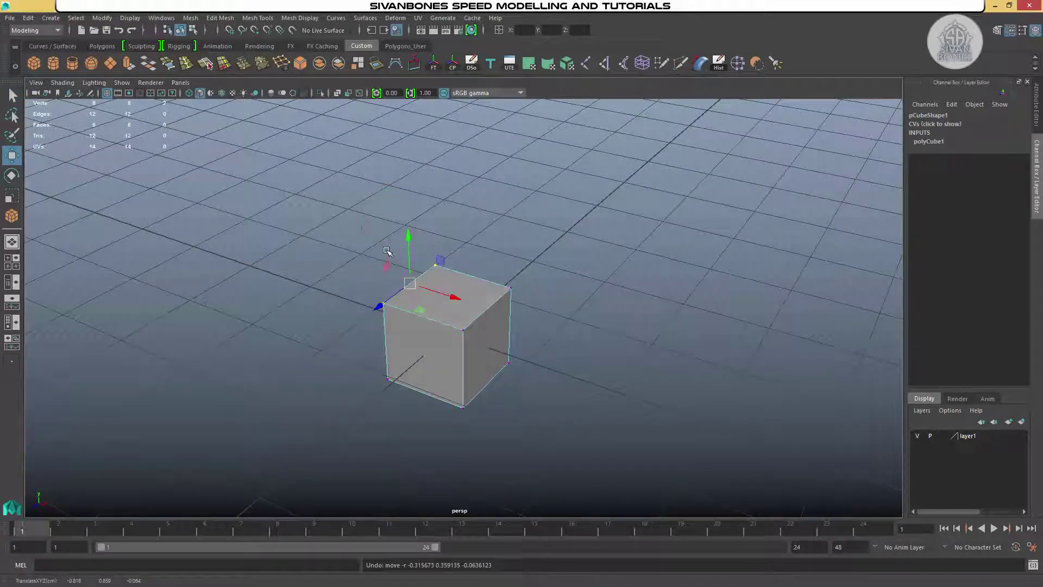
key("e")
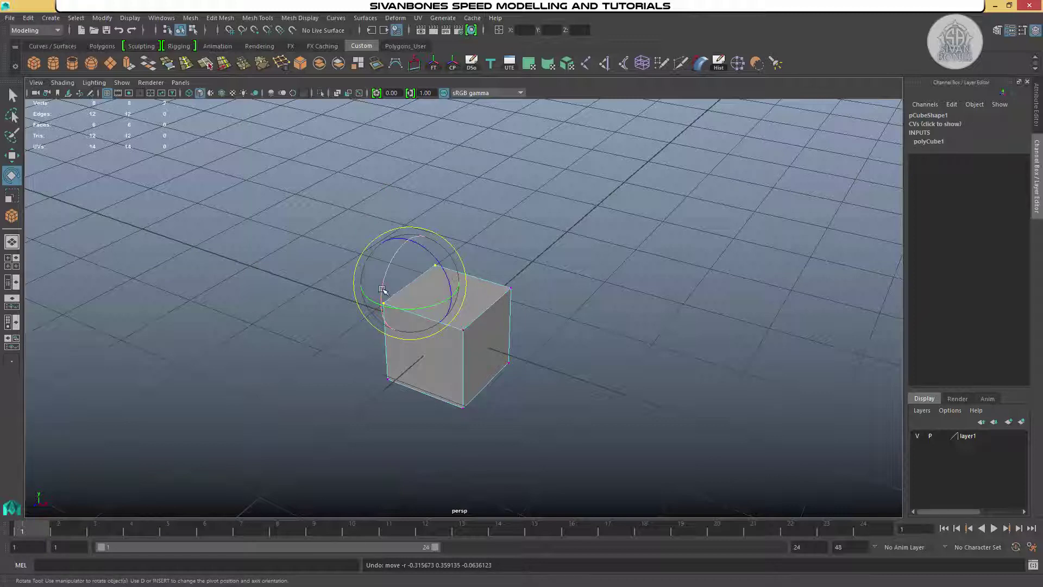
left_click_drag(397, 280, 402, 268)
key("ctrl+z")
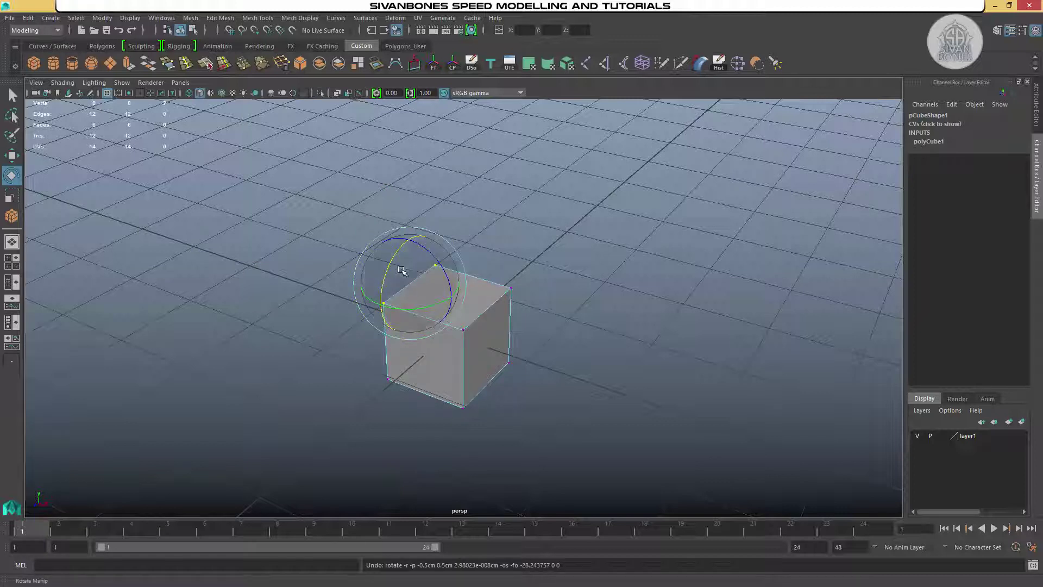
key("r")
left_click_drag(379, 302, 387, 293)
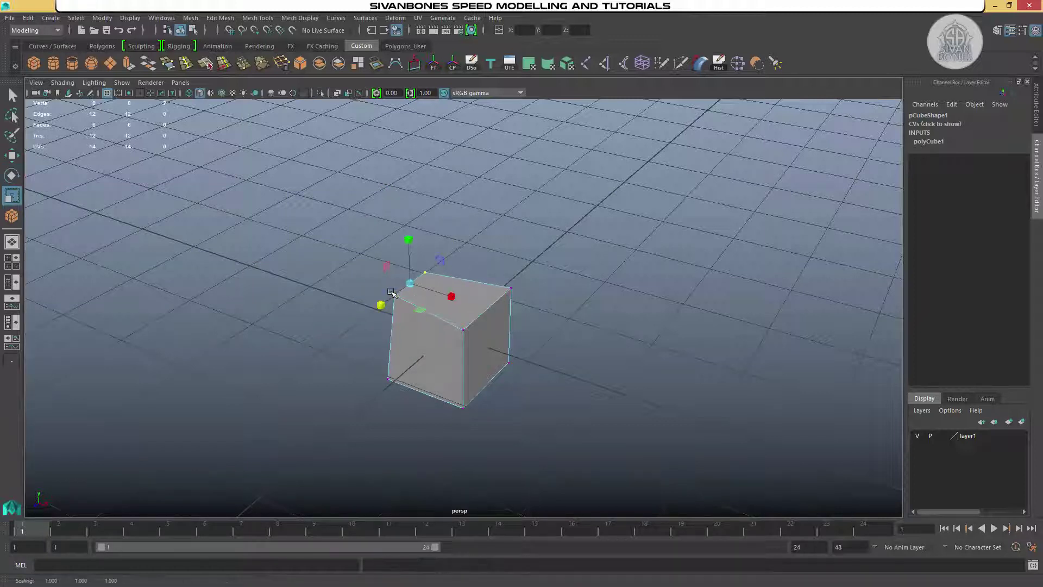
- Select the cube's four top vertices, try scaling them uniformly inward, and undo the scaling
left_click_drag(561, 296, 373, 194, "alt")
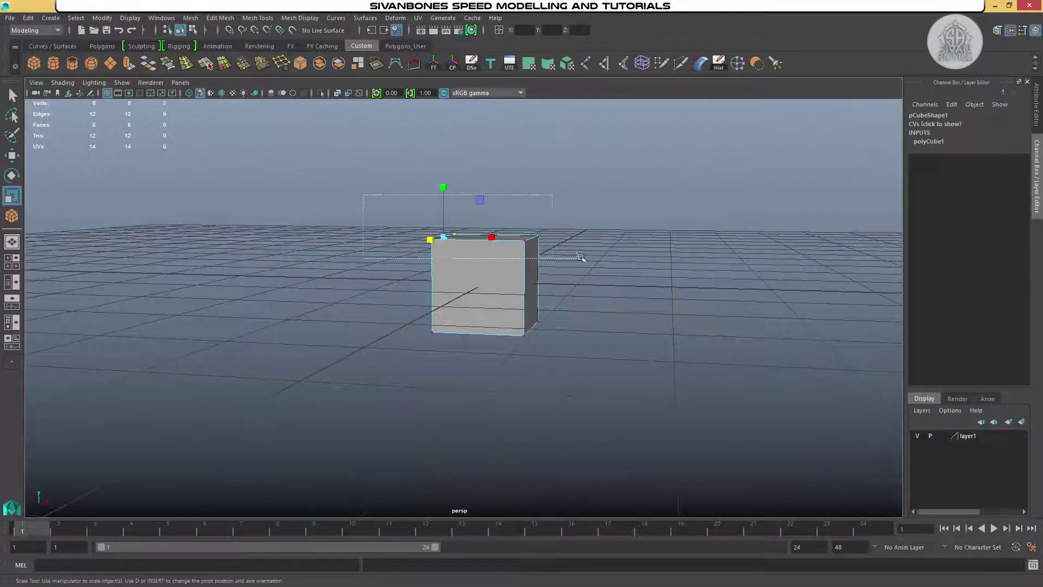
left_click_drag(523, 256, 425, 290, "alt")
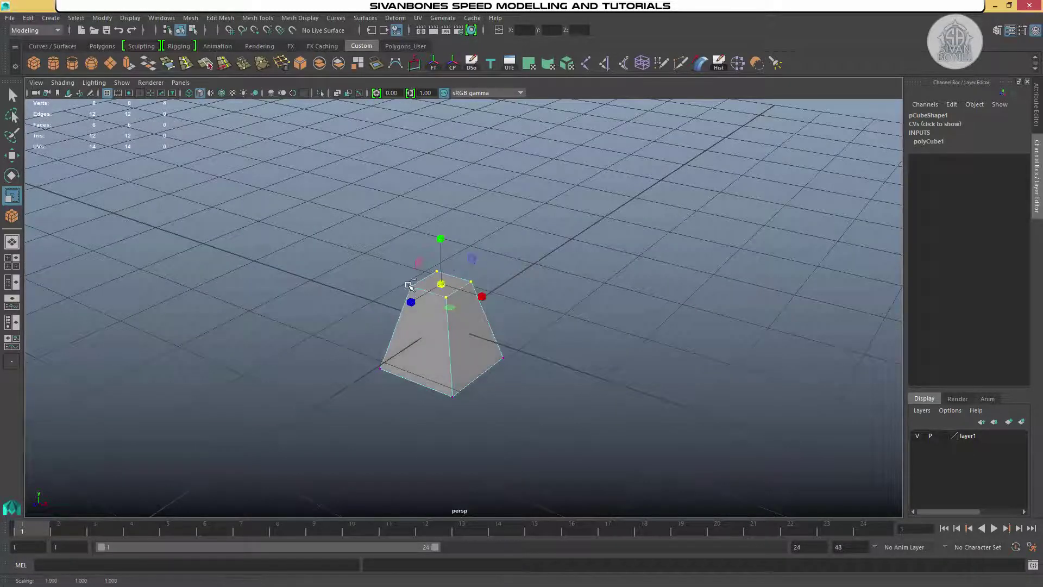
key("ctrl+z")
- Switch the cube to edge selection mode and select the top face edge on its negative X side
left_click_drag(586, 329, 516, 326, "alt")
right_click(366, 264)
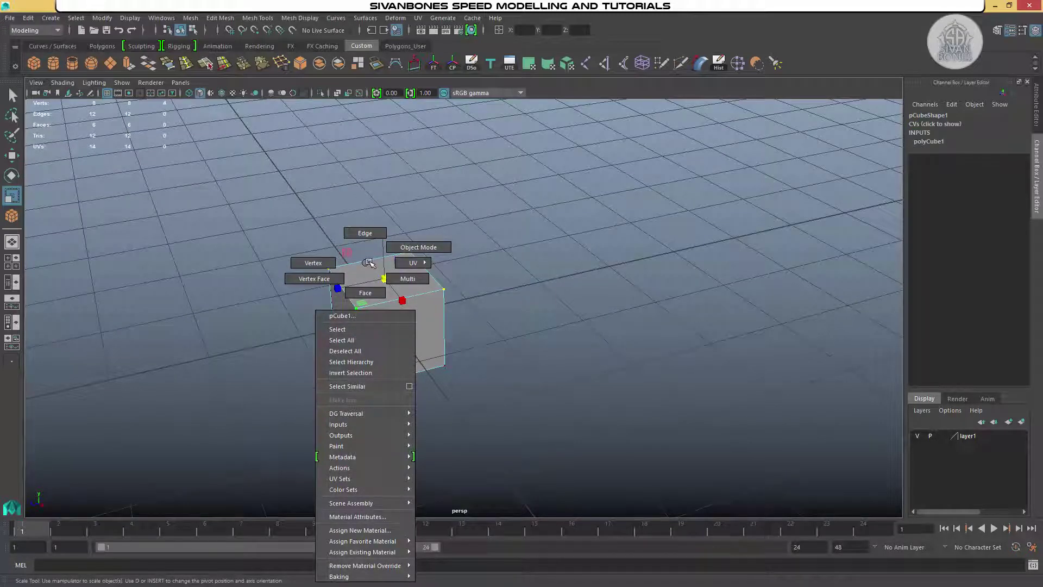
left_click(367, 233)
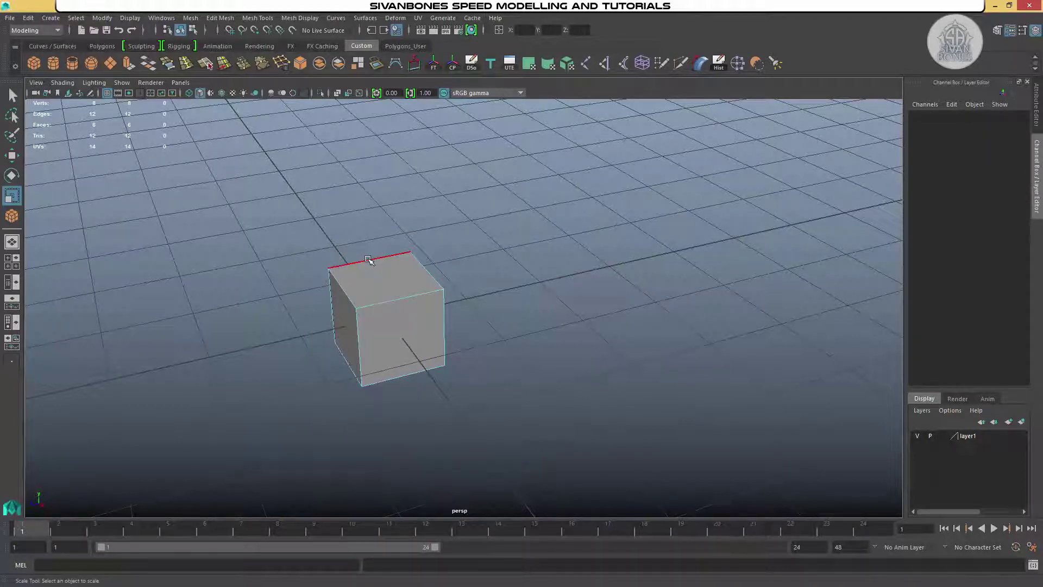
left_click_drag(410, 276, 449, 284, "alt")
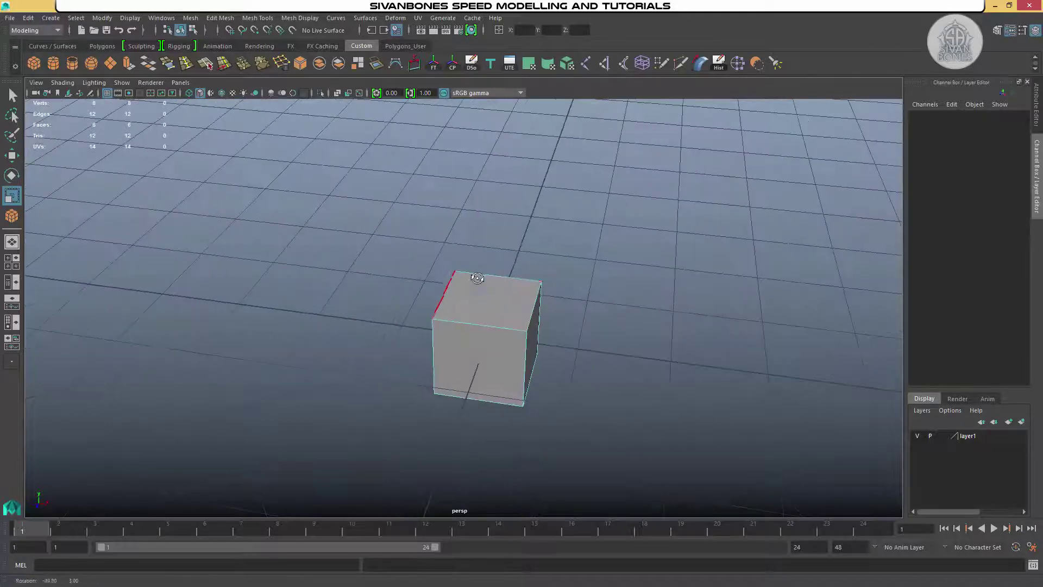
left_click(450, 281)
- Try raising the selected top edge along Y and rotating it about X, undoing each transformation
left_click_drag(450, 281, 580, 310, "alt")
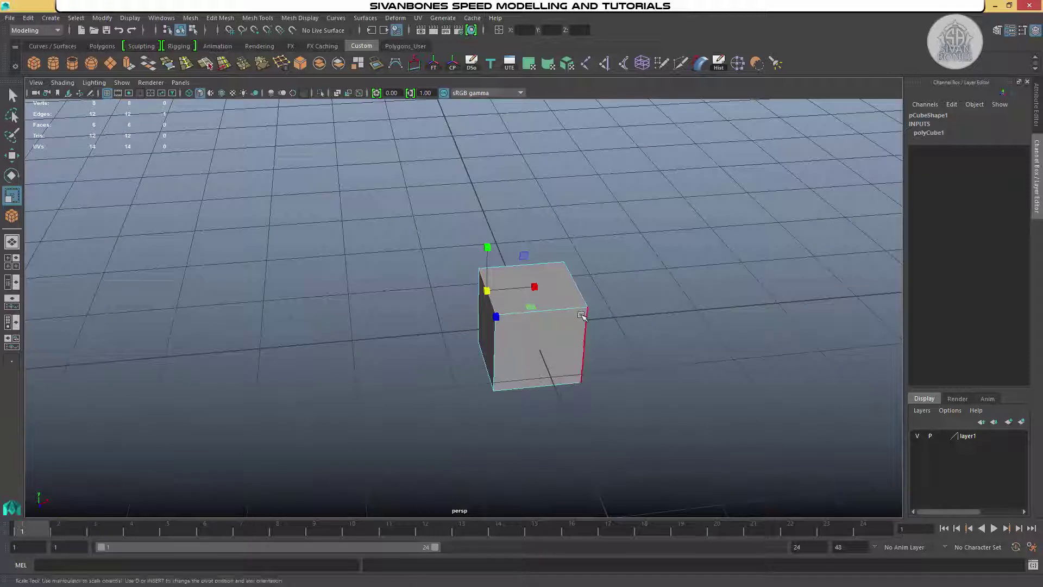
key("w")
left_click_drag(488, 247, 491, 216)
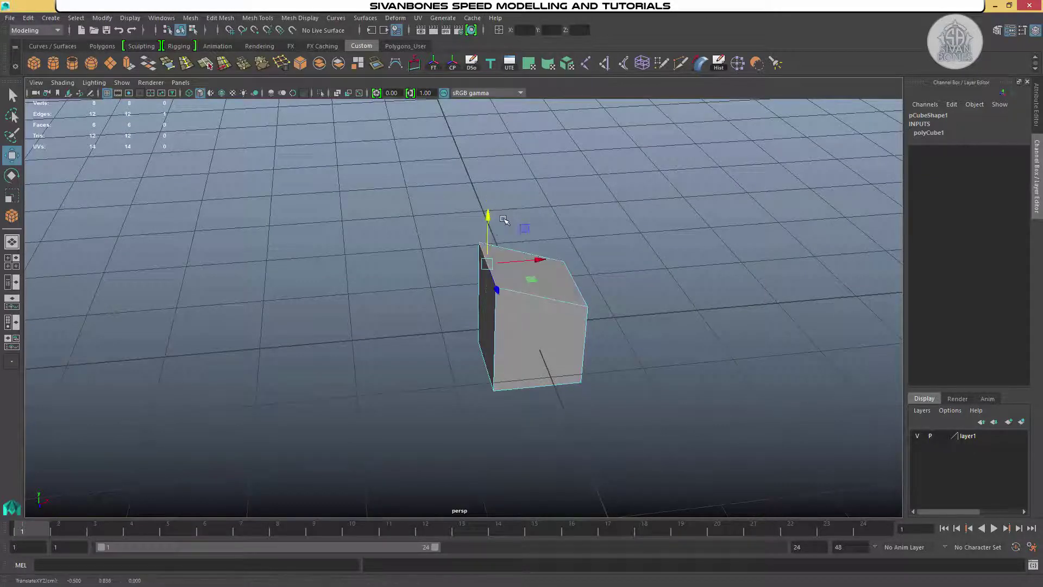
key("ctrl+z")
key("e")
mouse_move(492, 285)
left_mouse_down()
mouse_move(498, 251)
mouse_move(498, 275)
left_mouse_up()
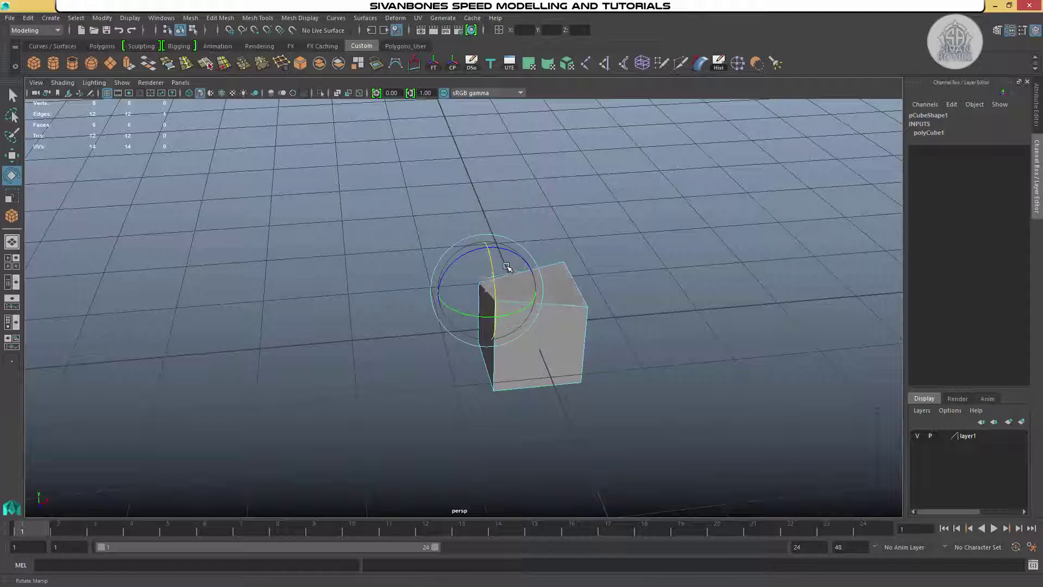
key("ctrl+z")
- Try scaling the selected top edge uniformly, and undo the scaling
left_click_drag(628, 273, 566, 284, "alt")
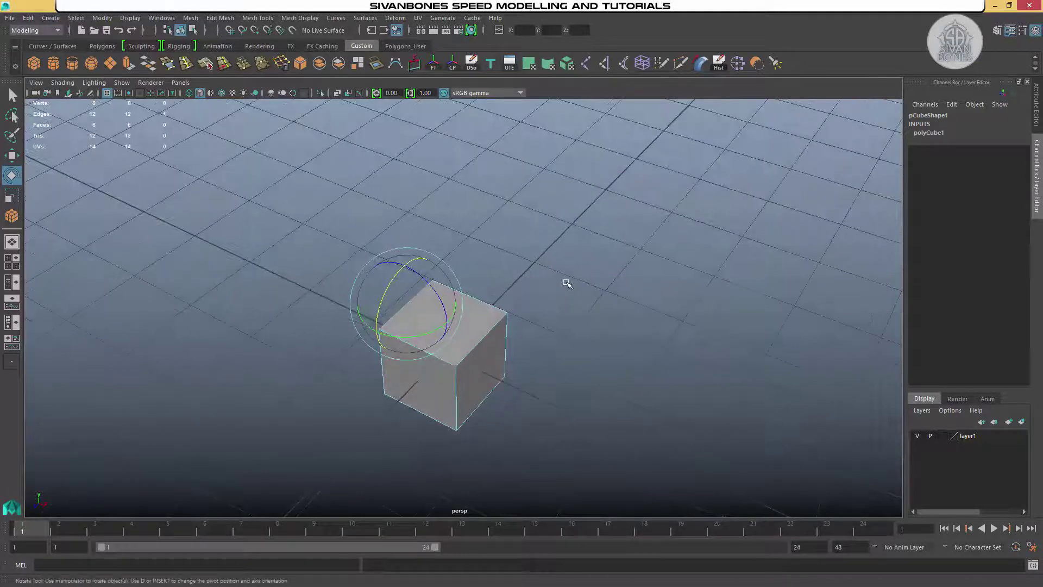
key("r")
left_click_drag(416, 308, 385, 319)
key("ctrl+z")
left_click_drag(522, 329, 553, 325, "alt")
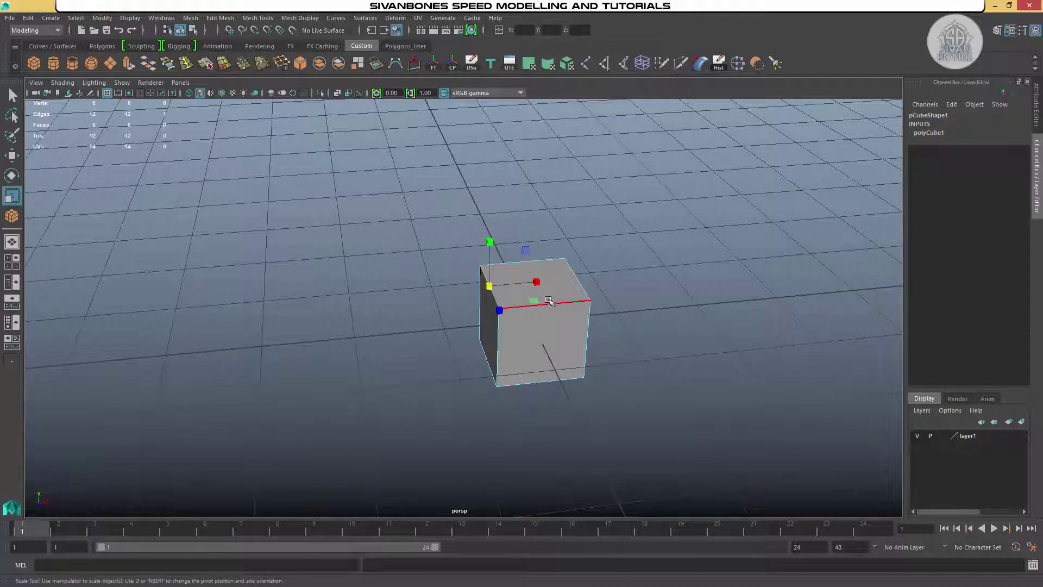
- Activate the Move tool and return the cube to object mode
key("w")
left_click_drag(549, 301, 456, 299, "alt")
right_click(454, 298)
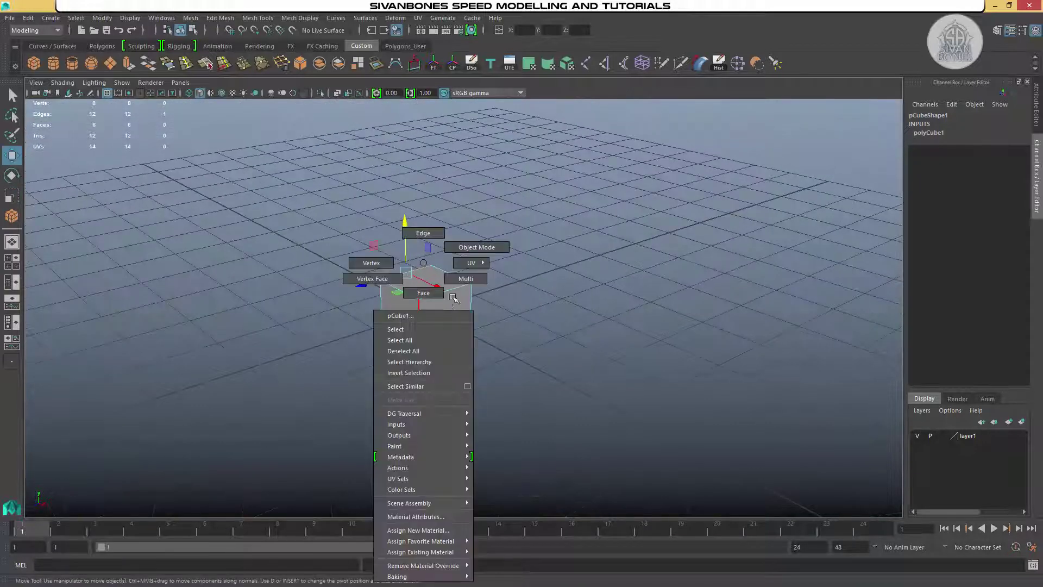
left_click(476, 247)
left_click_drag(582, 338, 509, 344, "alt")
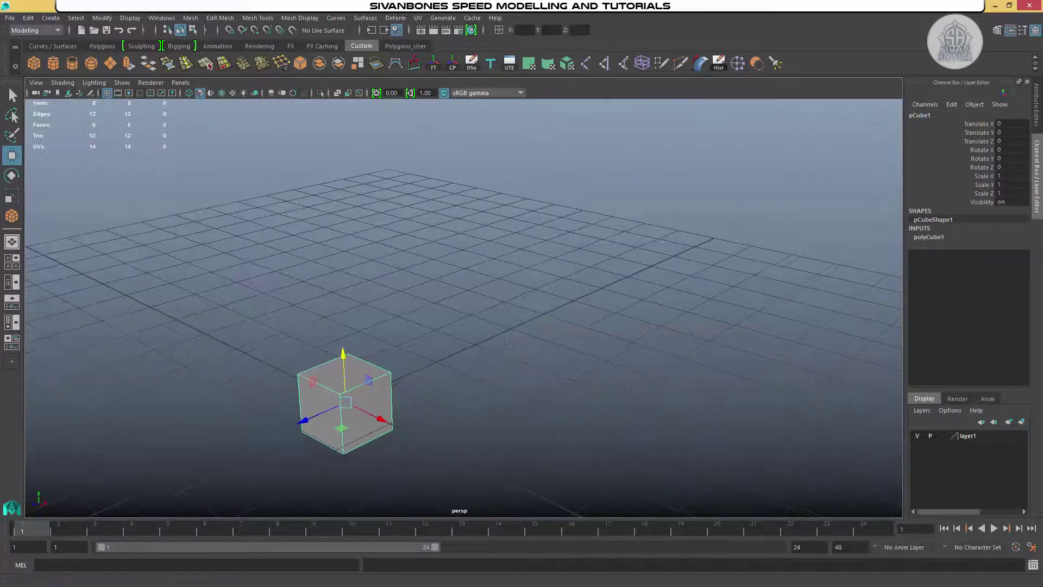
- Create a polygon cylinder and move it away from the cube to about -5.1 along the Z axis
left_click(51, 18)
mouse_move(92, 57)
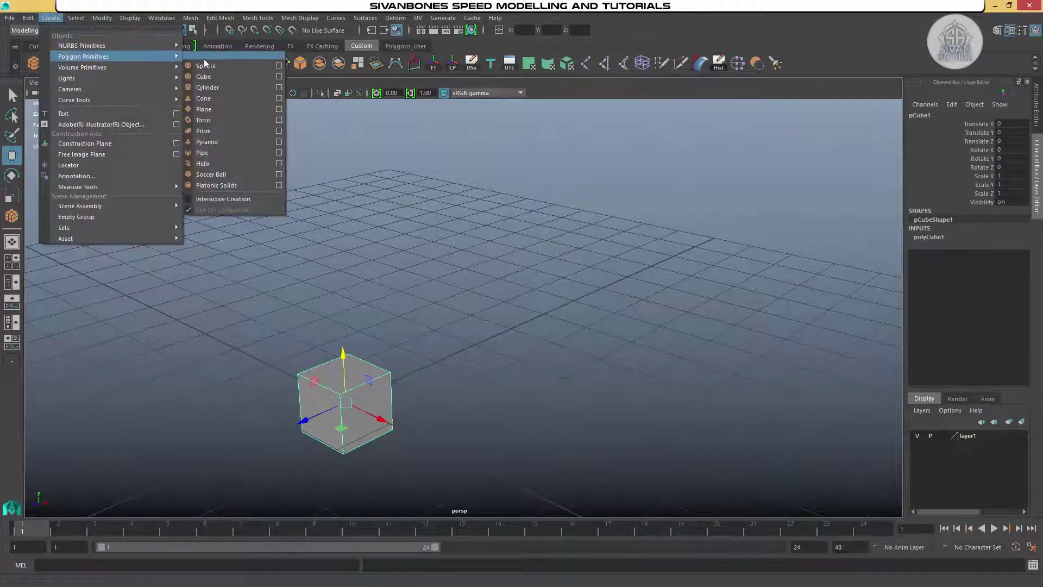
left_click(208, 87)
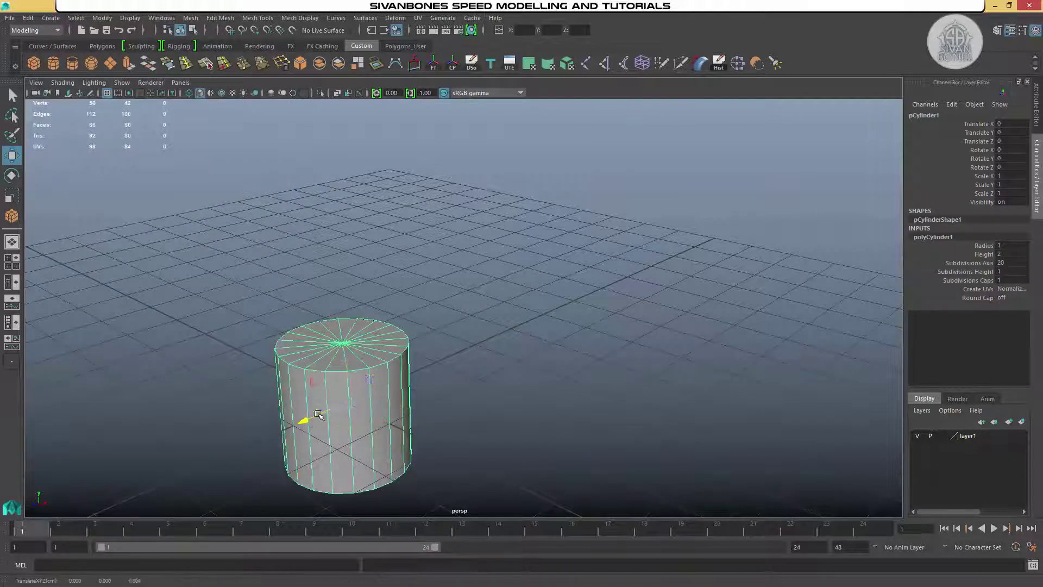
left_click_drag(319, 415, 617, 240)
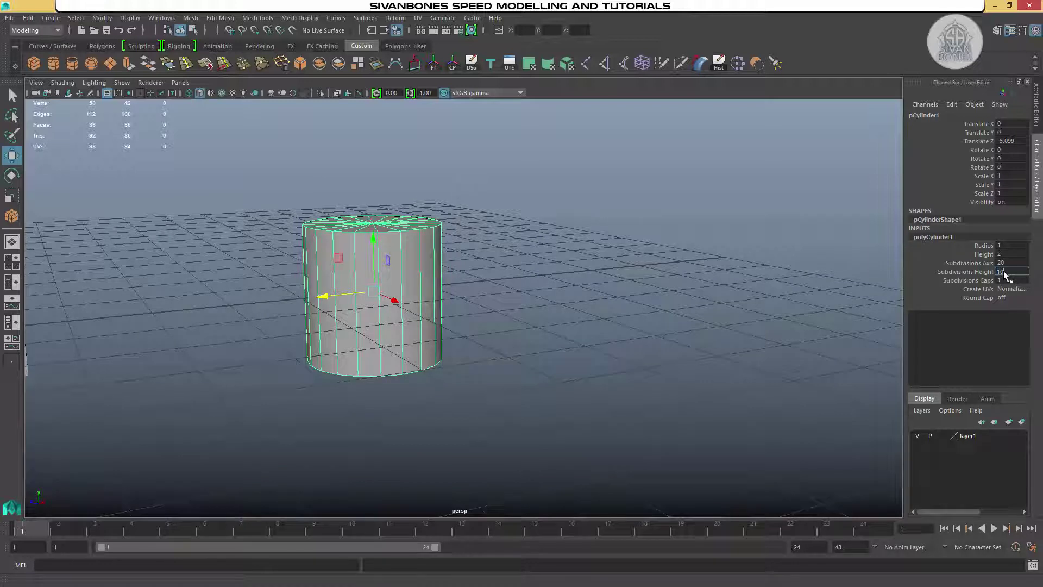
- Set the cylinder's height subdivisions to 10 and switch it to vertex selection mode
key("Return")
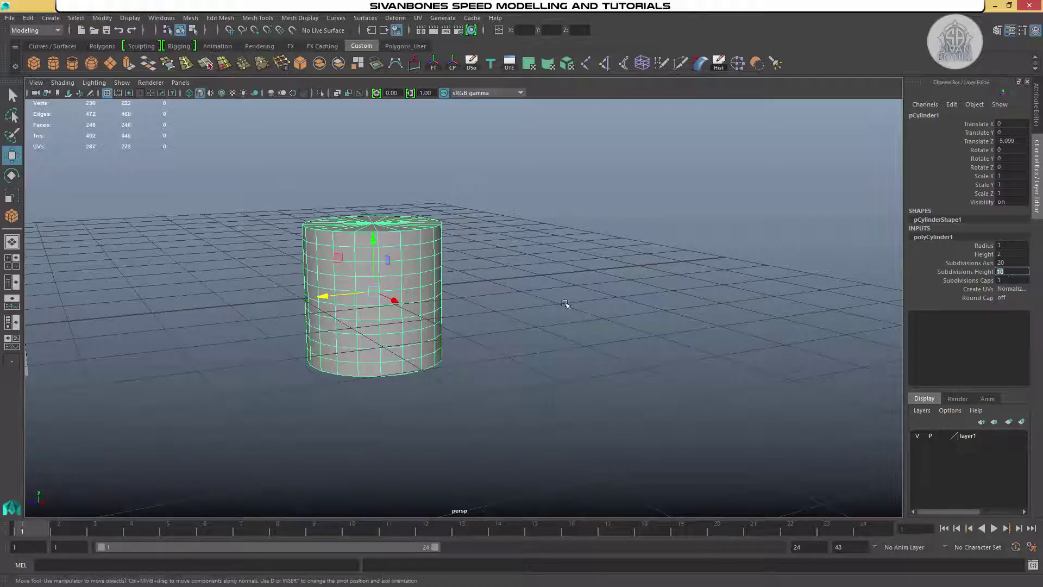
left_click_drag(566, 303, 465, 318, "alt")
right_click_drag(454, 277, 427, 285)
- Show the four-view layout and box-select the third vertex row below the cylinder's top rim in the side view
key("space")
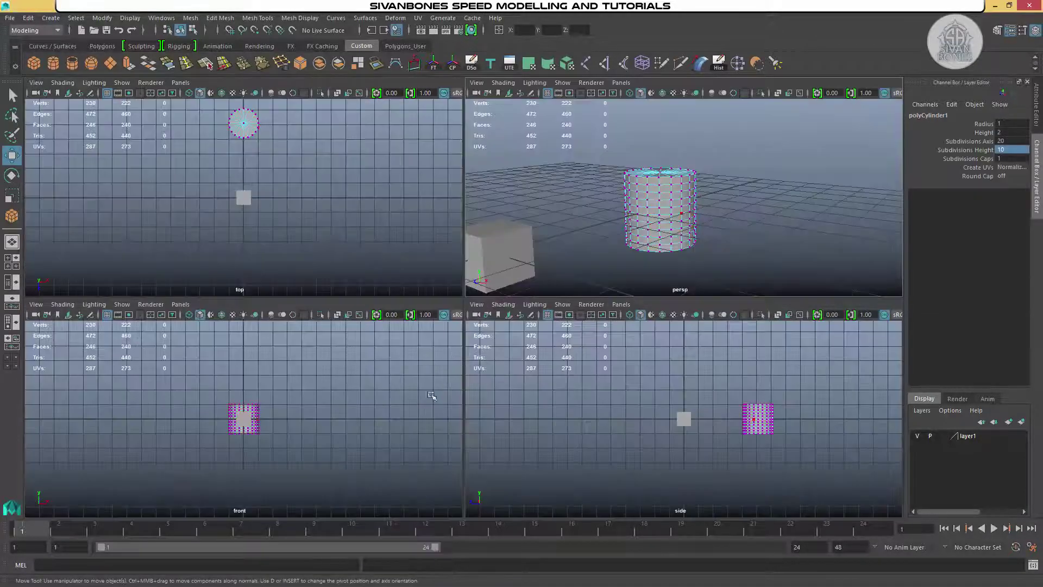
scroll(329, 435, "up", 3)
scroll(783, 475, "up", 6)
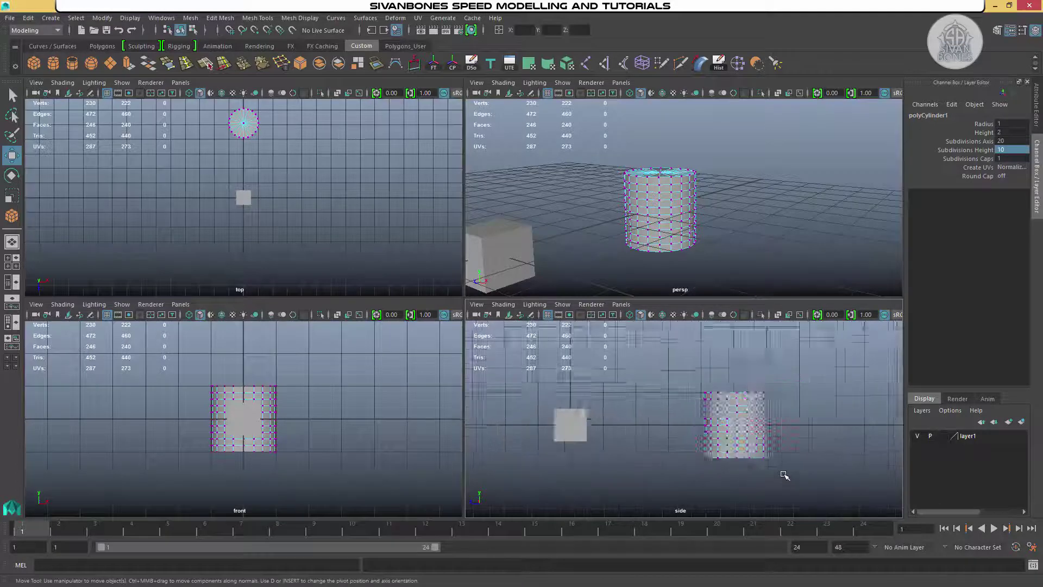
left_click_drag(773, 408, 654, 400)
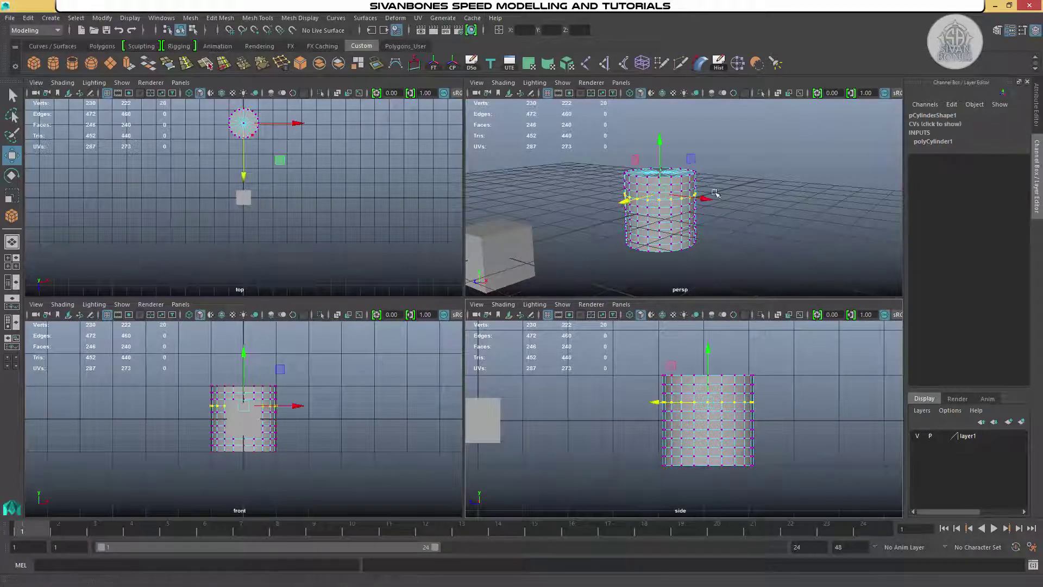
- Maximise the perspective view, try scaling the selected vertex row uniformly outward, and undo the scaling
key("space")
key("r")
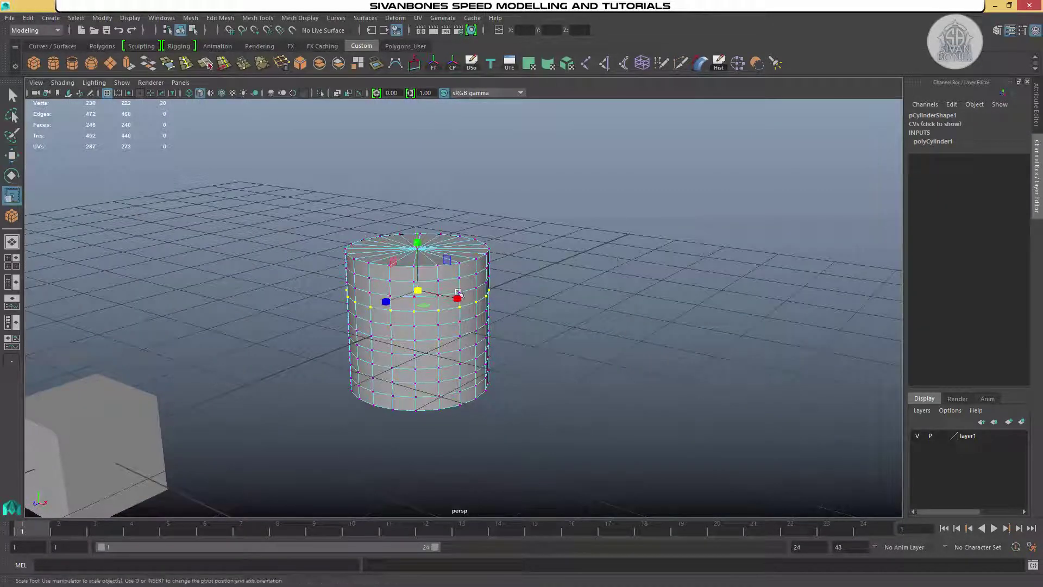
left_click_drag(419, 293, 443, 295)
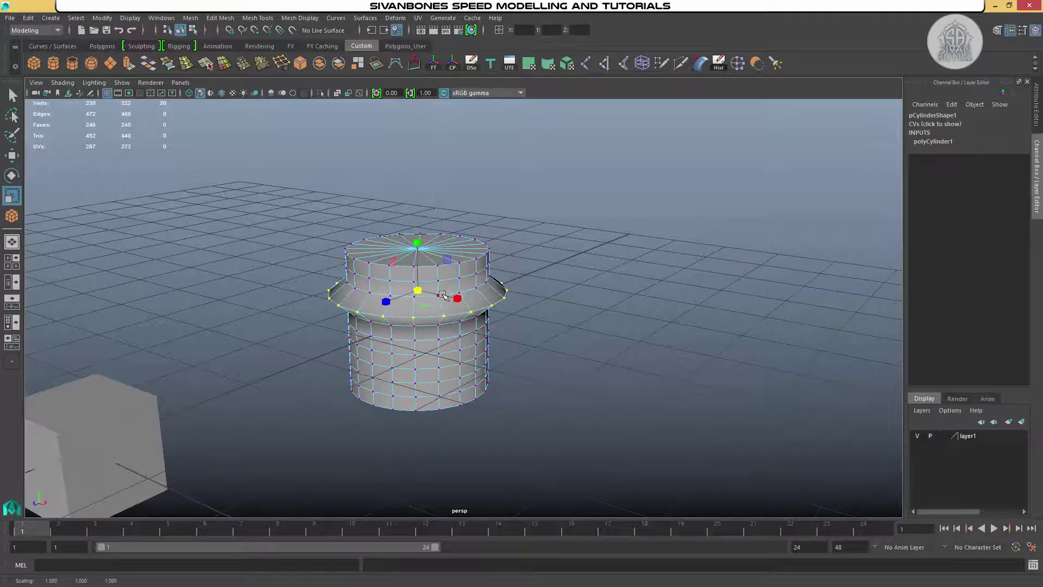
key("ctrl+z")
- Switch the cylinder to edge selection mode and select the horizontal edge loop three rings below its top rim
left_click_drag(510, 288, 467, 271, "alt")
right_click(441, 263)
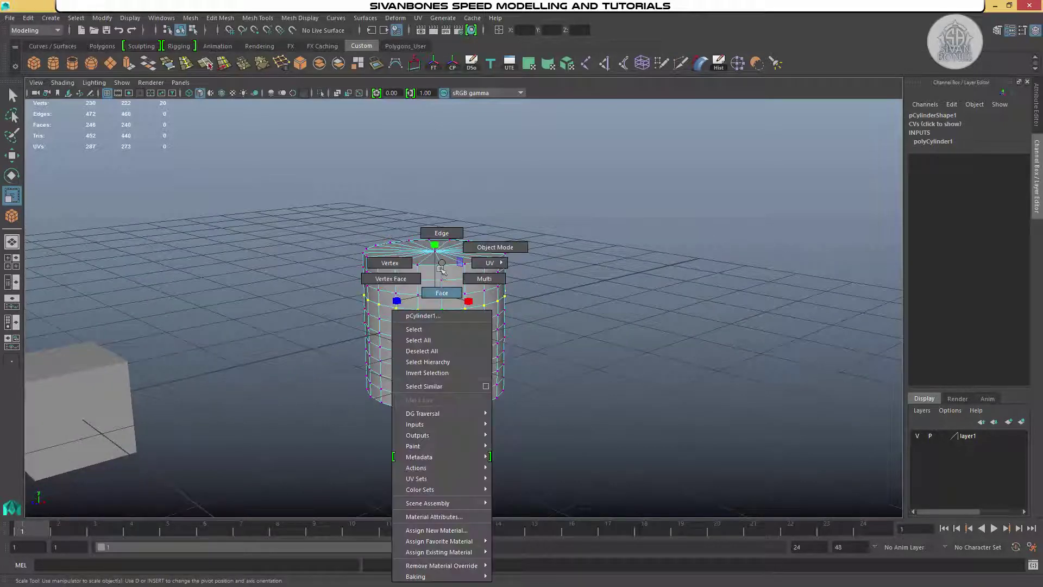
left_click(440, 232)
key("f")
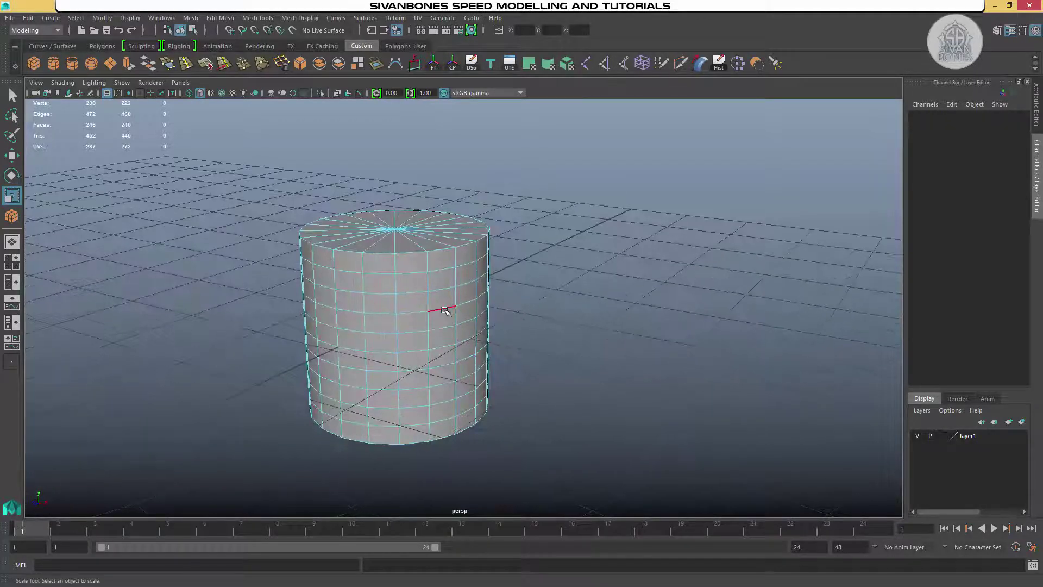
double_click(444, 311)
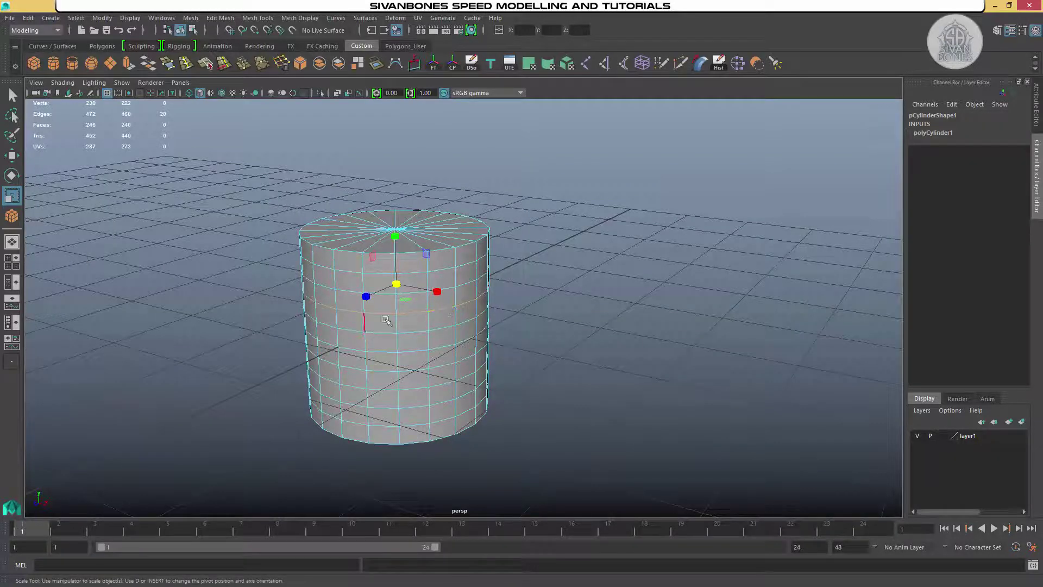
- Try scaling the selected edge loop uniformly and undo the change
left_click_drag(395, 286, 363, 304)
key("ctrl+z")
left_click_drag(442, 282, 499, 250, "alt")
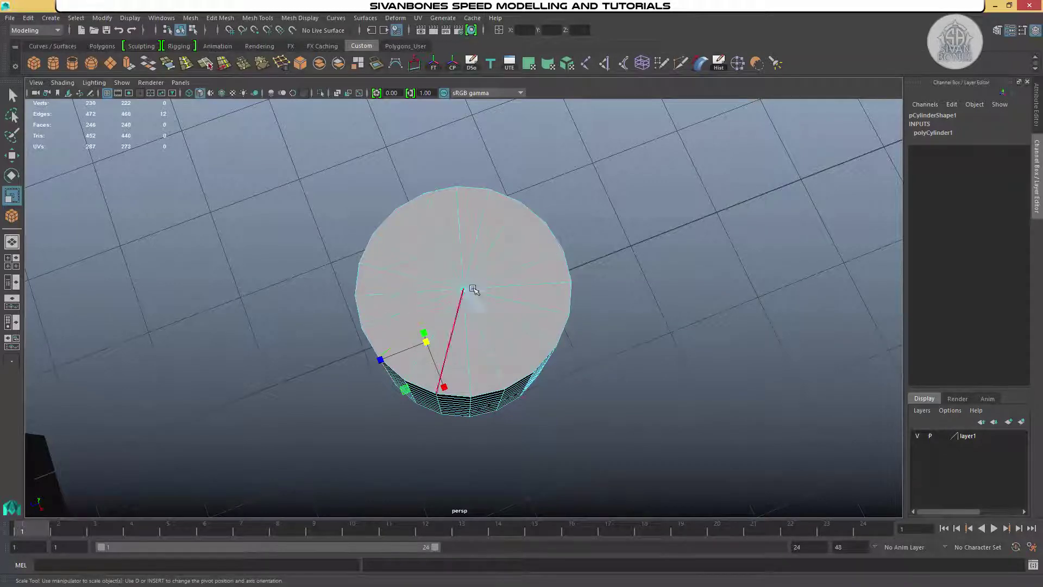
- Reselect the complete third horizontal edge loop below the cylinder's top rim and inspect it all the way around
left_click_drag(486, 308, 570, 280, "alt")
middle_click_drag(570, 280, 486, 217, "alt")
double_click(489, 232)
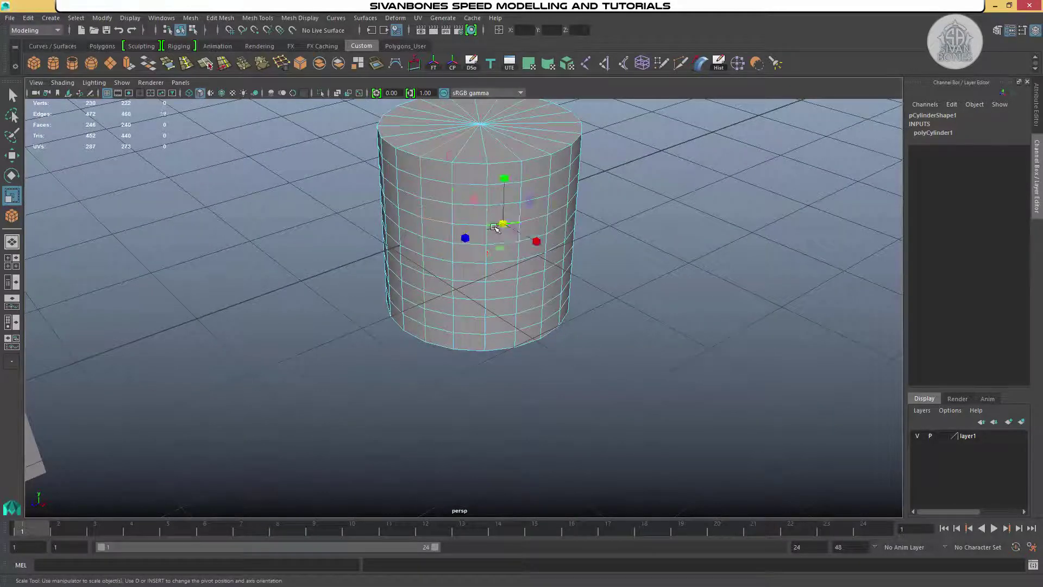
left_click_drag(494, 275, 394, 269, "alt")
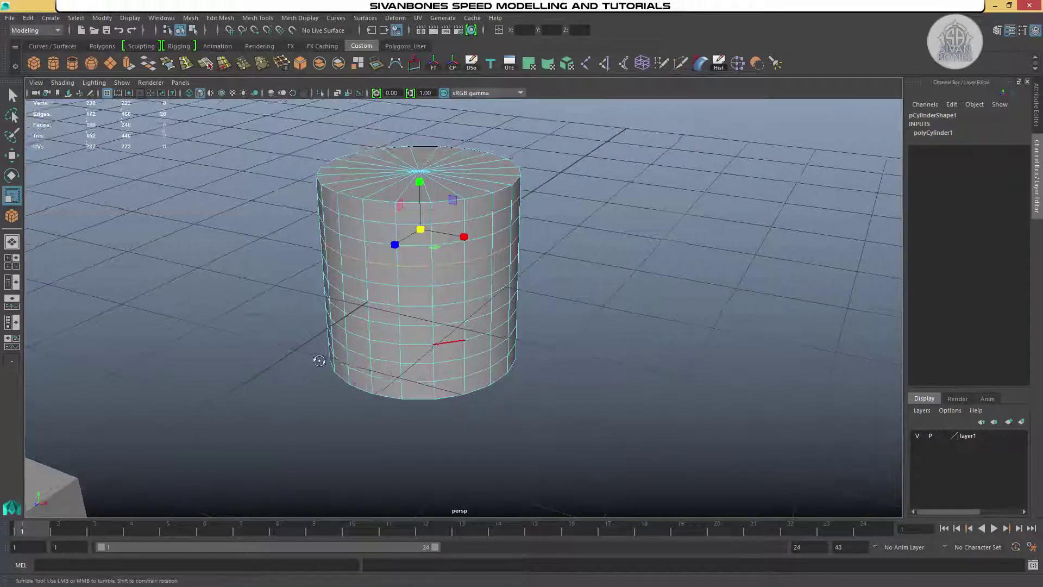
left_click_drag(319, 361, 492, 326, "alt")
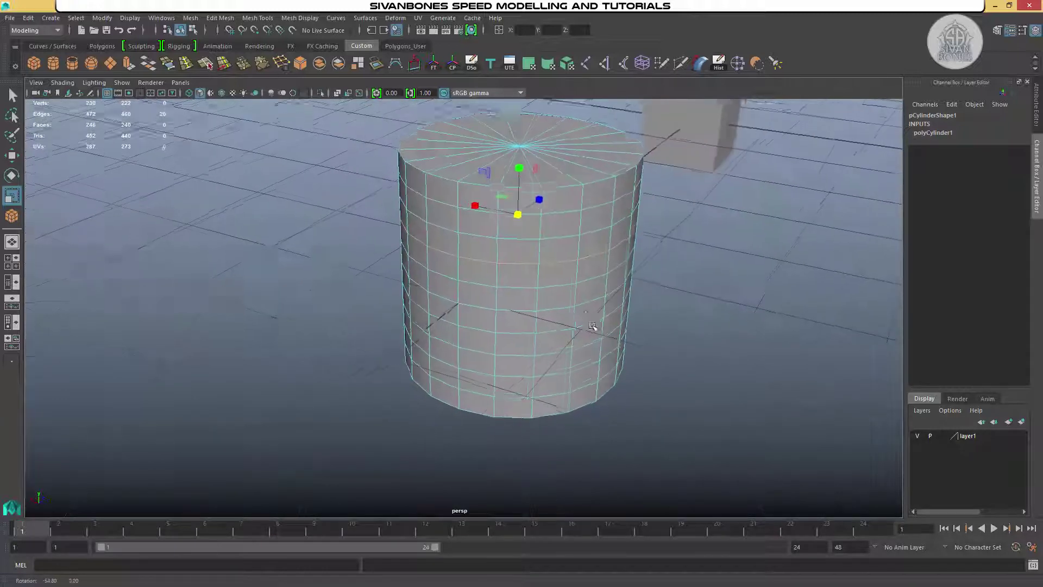
right_click_drag(492, 326, 504, 341, "alt")
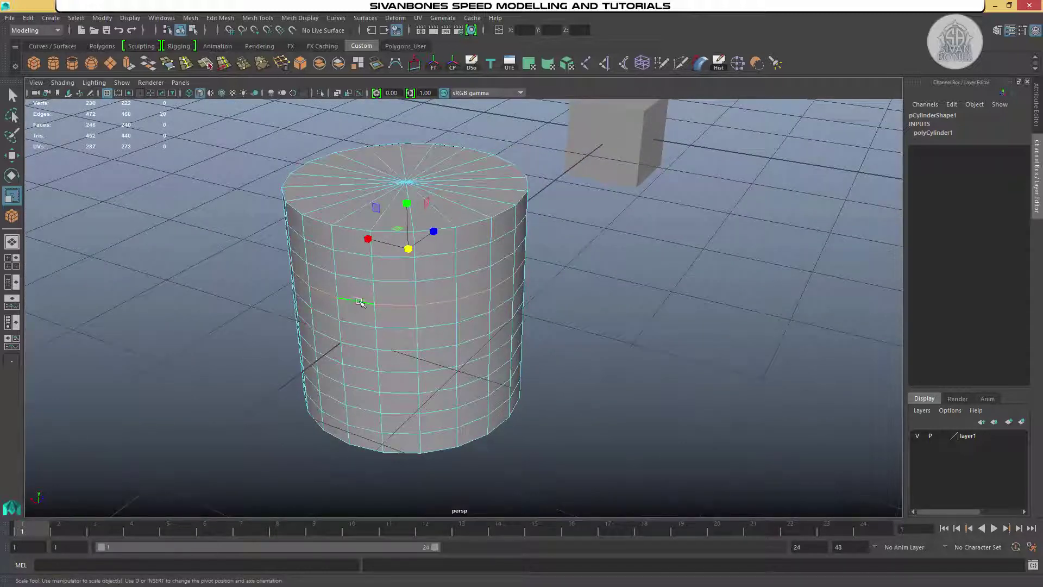
- Select only part of the third edge loop by picking a start edge and extending the selection to another edge on the same ring
left_click(359, 302)
left_click_drag(634, 397, 566, 387, "alt")
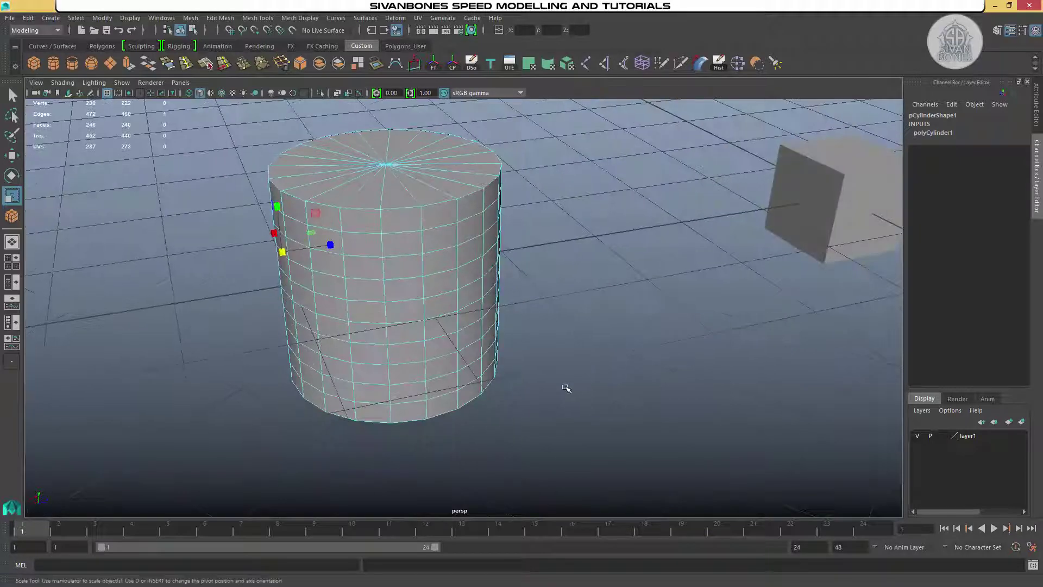
left_click_drag(410, 286, 418, 277, "alt")
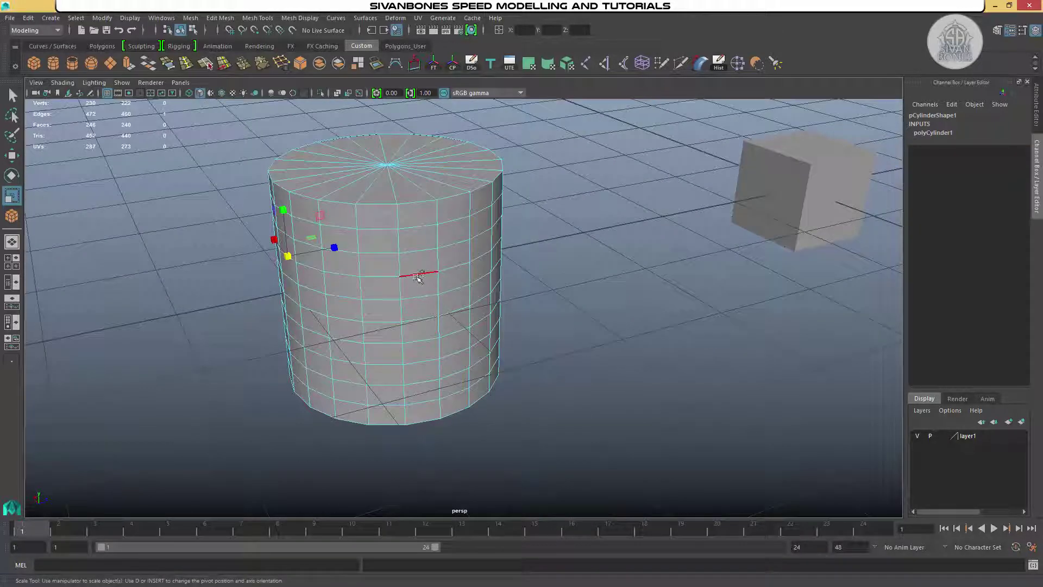
double_click(454, 267, "shift")
left_click_drag(454, 263, 481, 259, "alt")
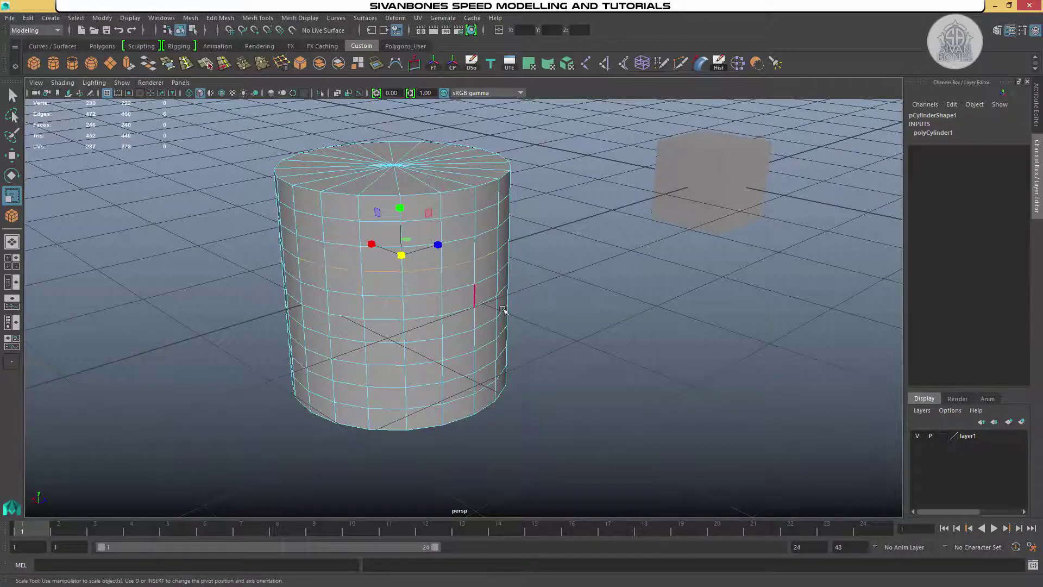
- Return the cylinder to object mode and select it as a whole object
left_click_drag(504, 310, 519, 338, "alt")
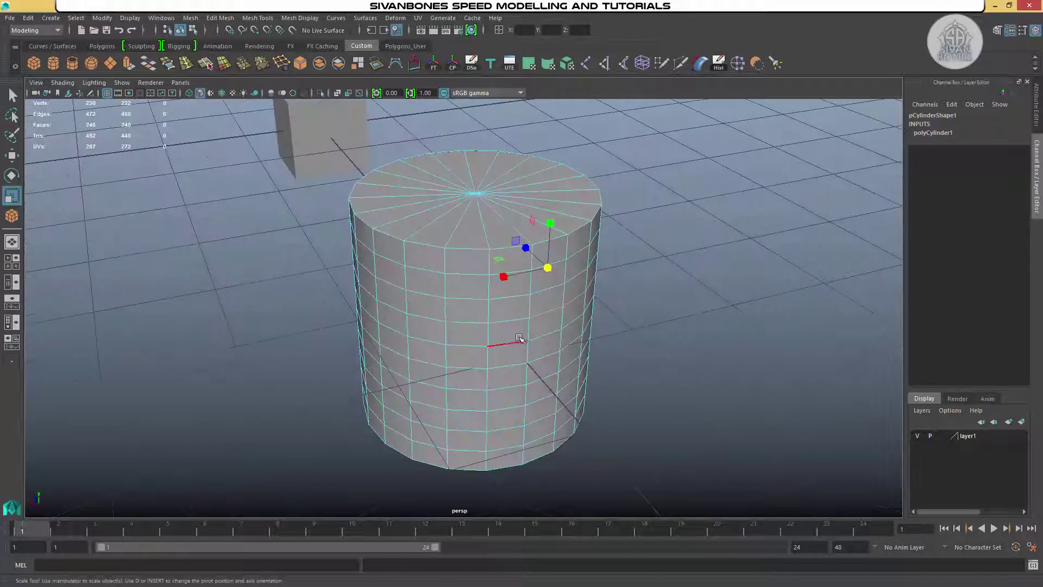
right_click_drag(484, 262, 509, 250)
right_click_drag(510, 252, 511, 251)
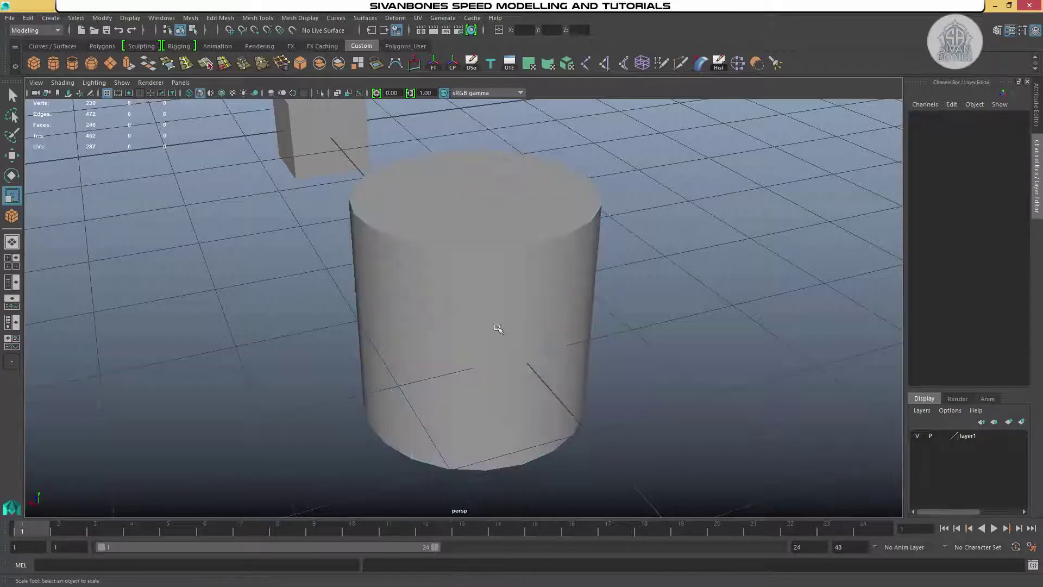
left_click_drag(524, 247, 358, 416, "alt")
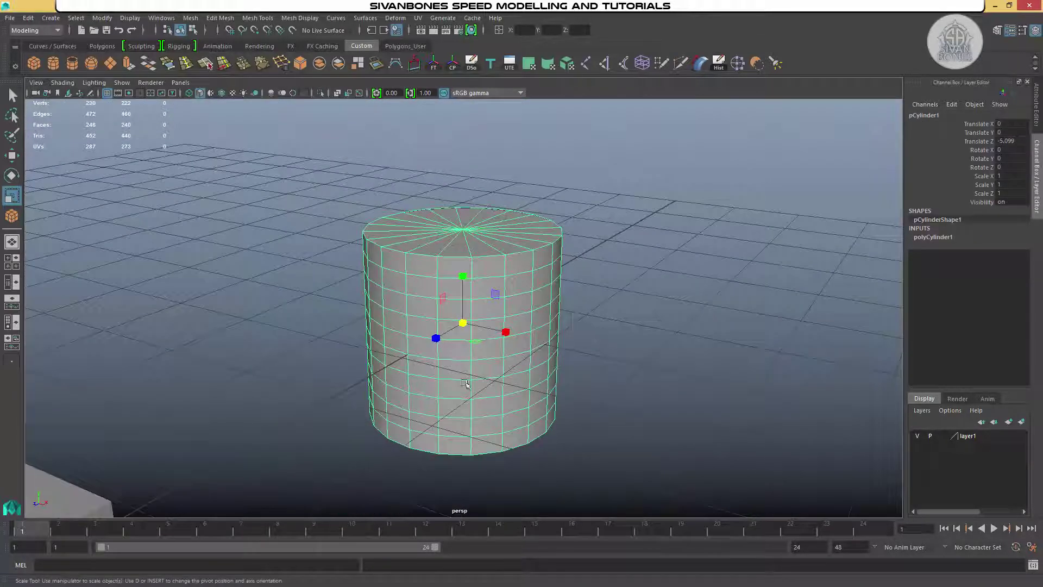
- Switch the cylinder to face selection mode
left_click_drag(549, 297, 491, 242, "alt")
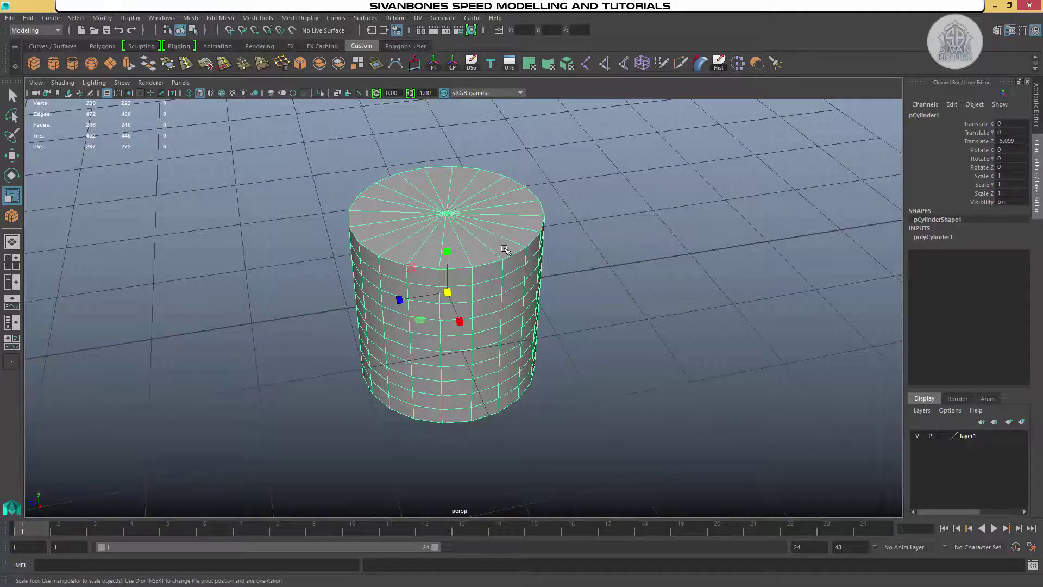
left_click_drag(539, 296, 500, 320, "alt")
right_click(500, 318)
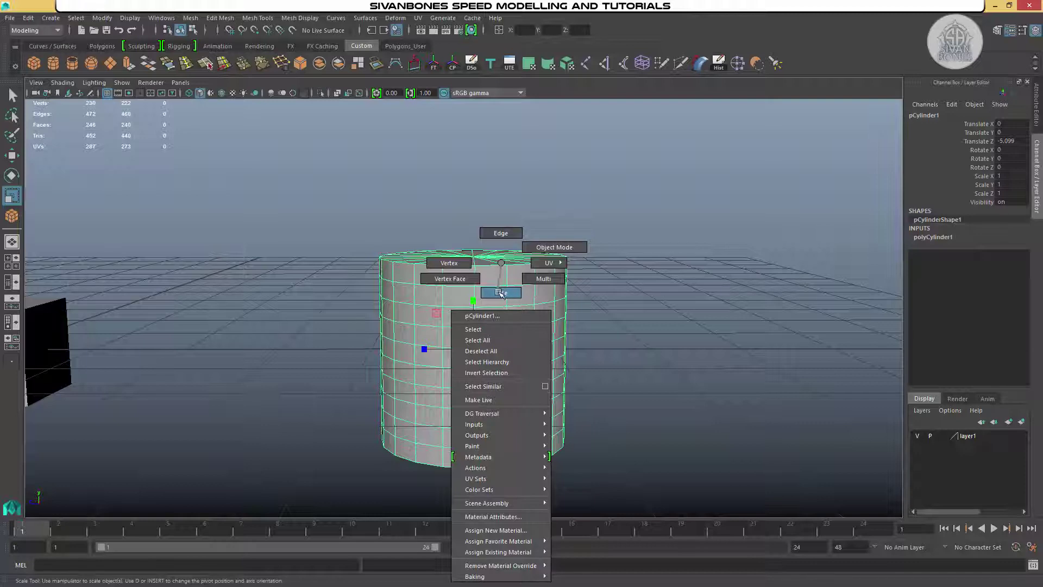
left_click(500, 294)
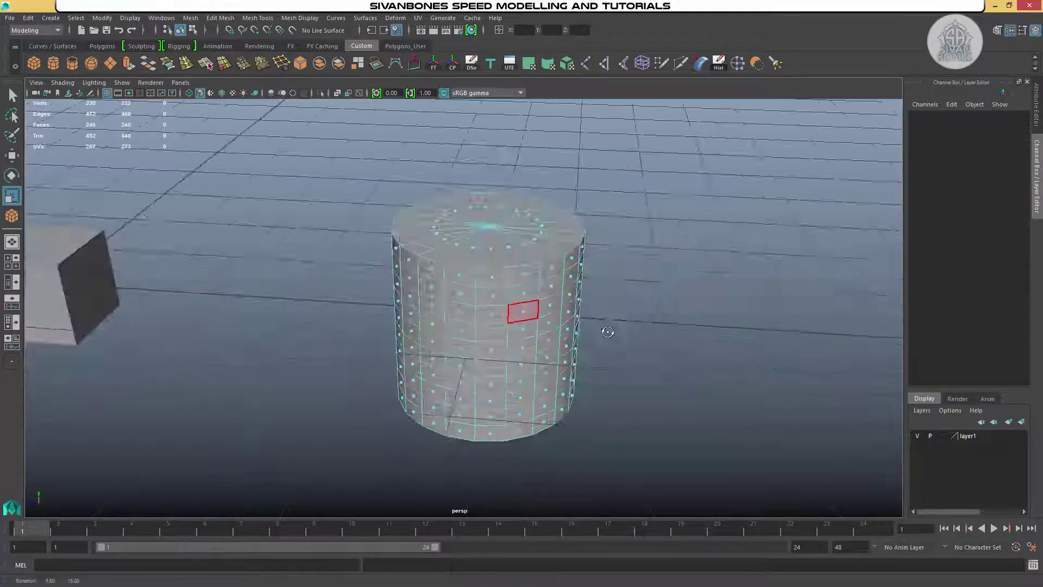
- Examine the face centre points on the cylinder's top cap and side from several angles
left_click_drag(524, 307, 599, 297, "alt")
middle_click_drag(599, 298, 526, 351, "alt")
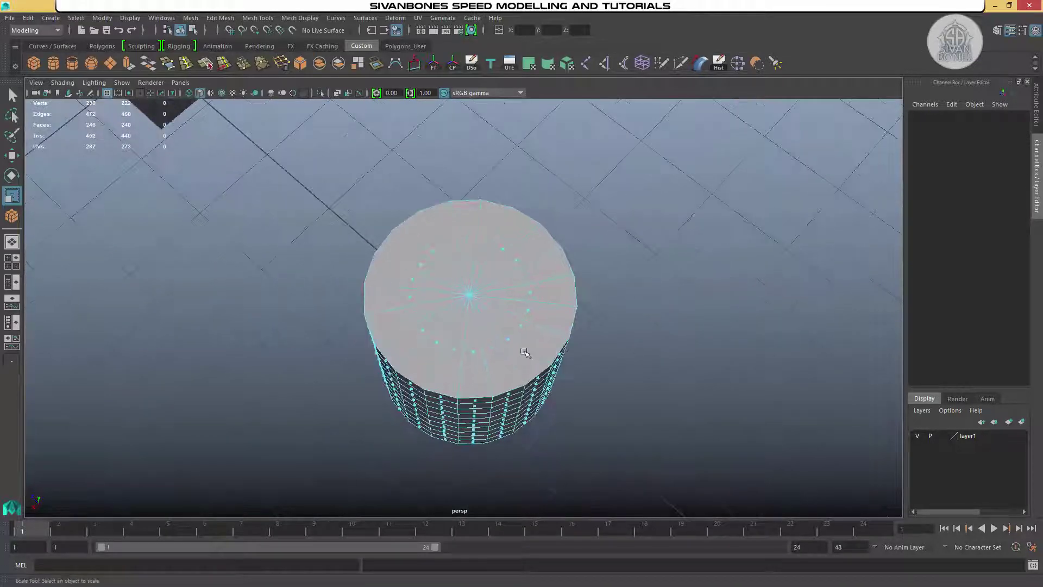
left_click_drag(527, 352, 541, 324, "alt")
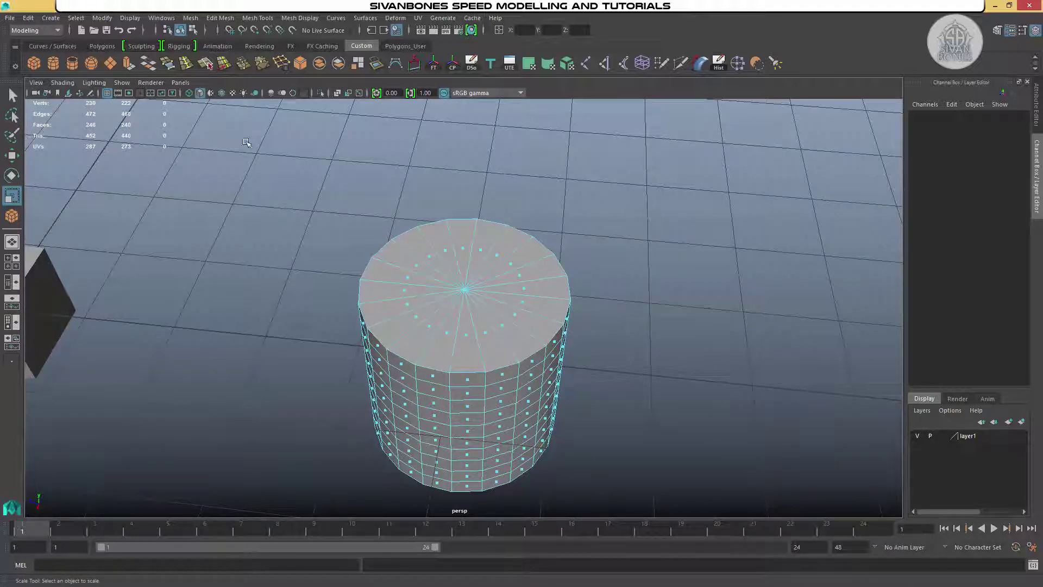
left_click_drag(498, 333, 582, 274, "alt")
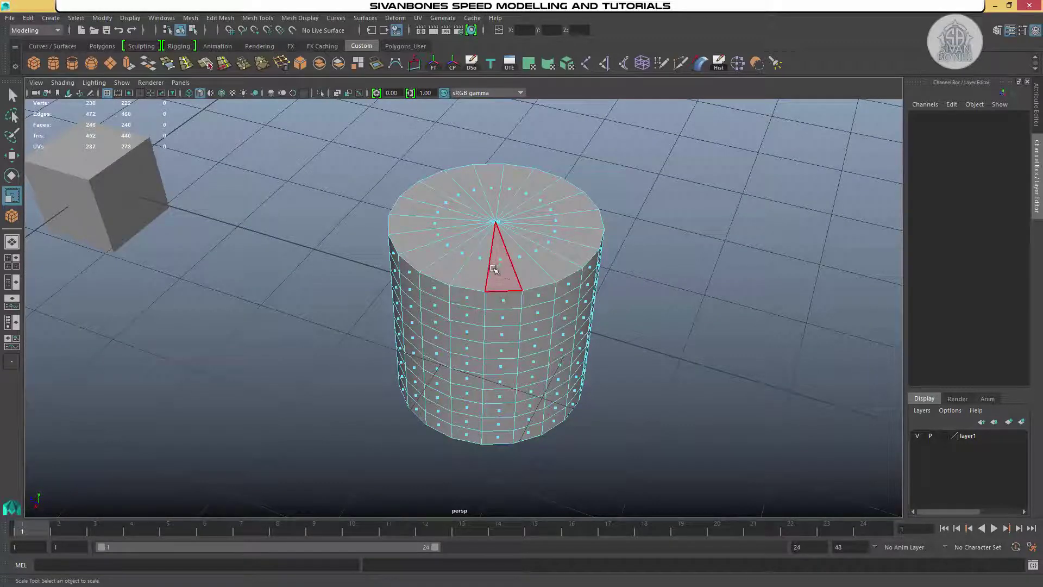
left_click_drag(443, 325, 494, 319, "alt")
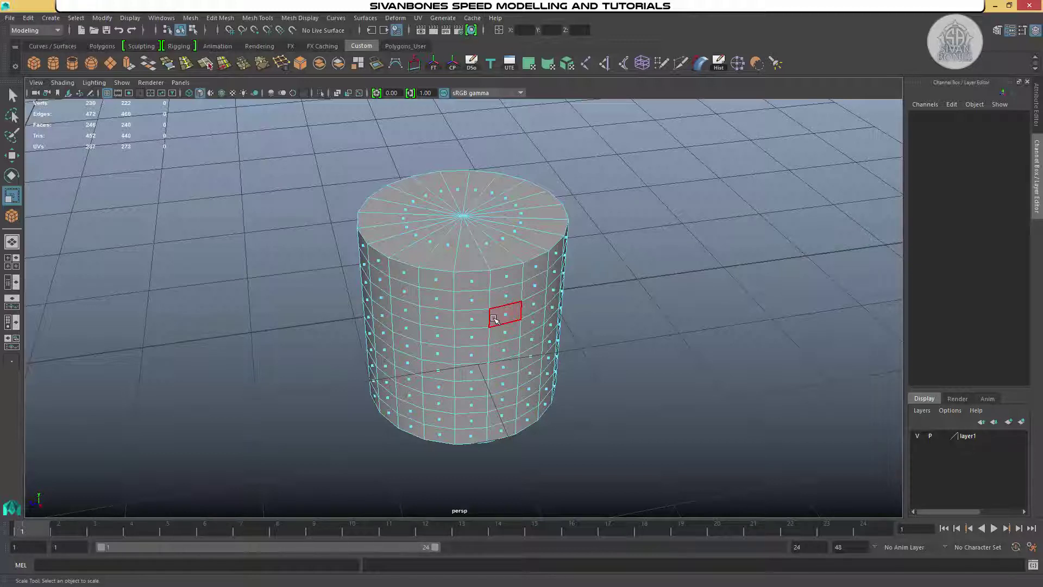
left_click_drag(573, 280, 477, 210, "alt")
right_click_drag(477, 210, 473, 304, "alt")
left_click_drag(473, 304, 575, 375, "alt")
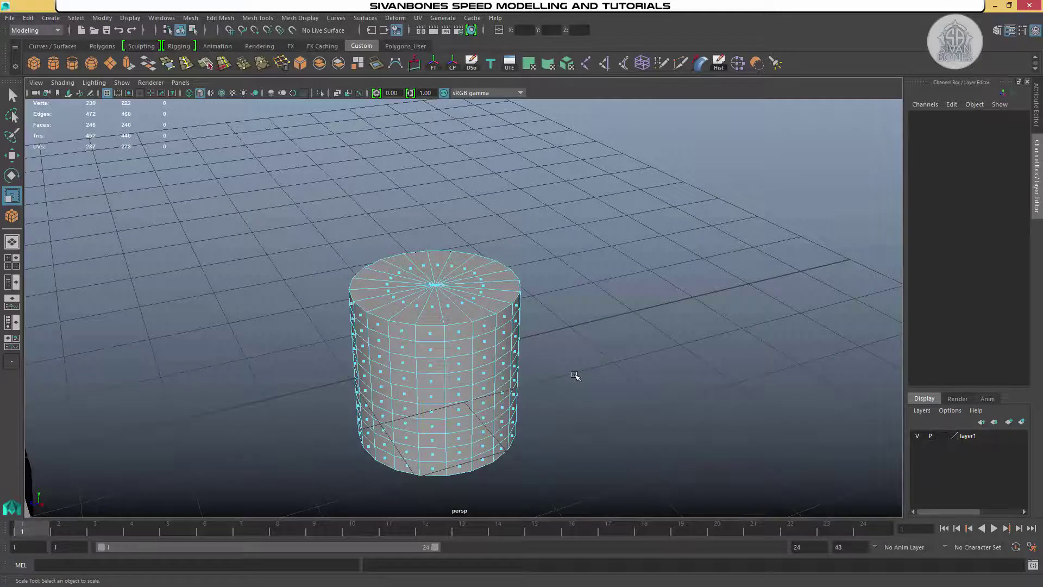
left_click_drag(574, 377, 560, 348, "alt")
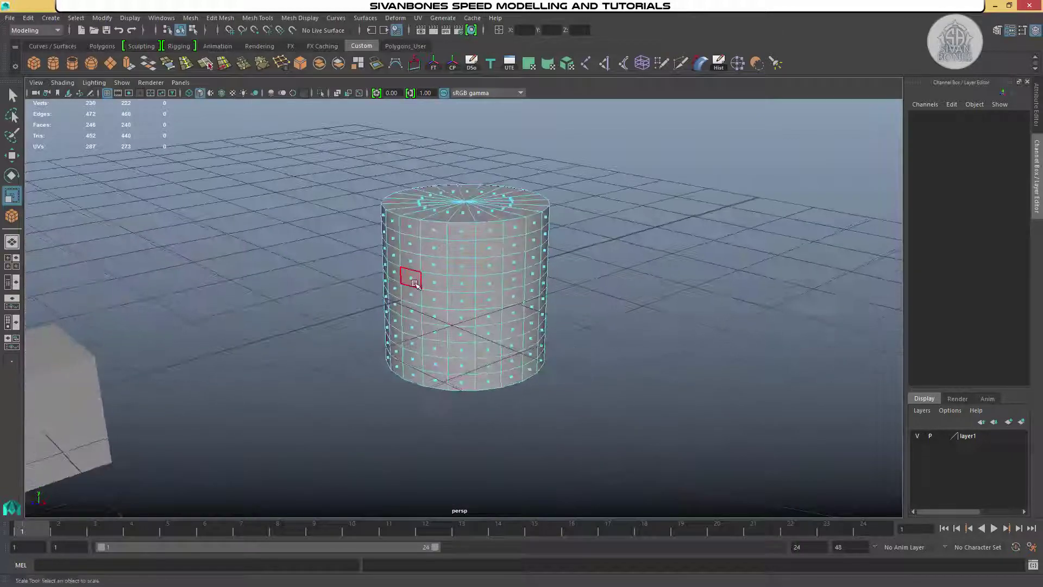
- Select a single face on the cylinder's side by its centre point and view it from several angles
left_click(435, 300)
left_click_drag(496, 259, 478, 198, "alt")
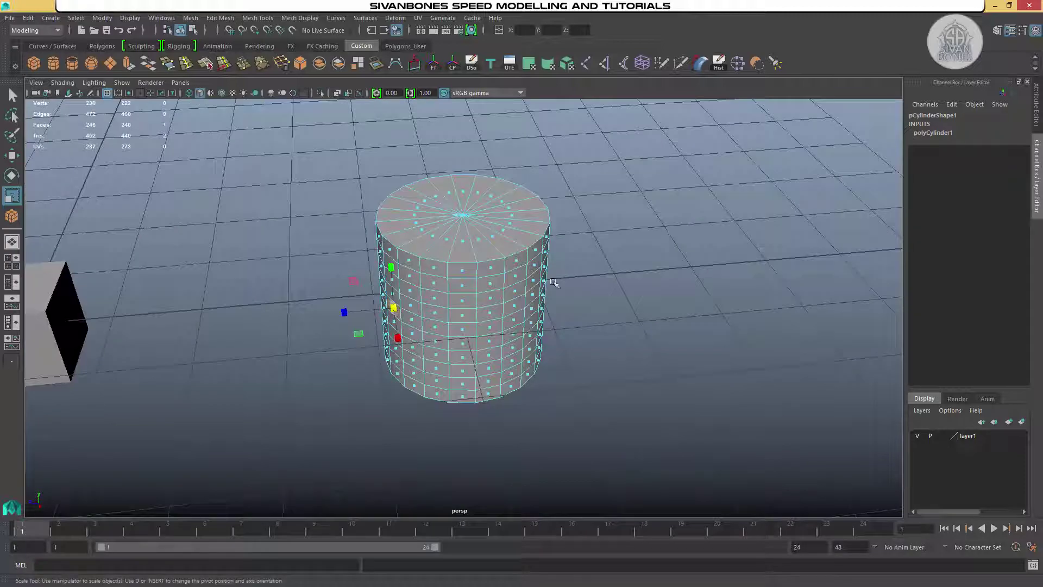
left_click_drag(573, 309, 610, 302, "alt")
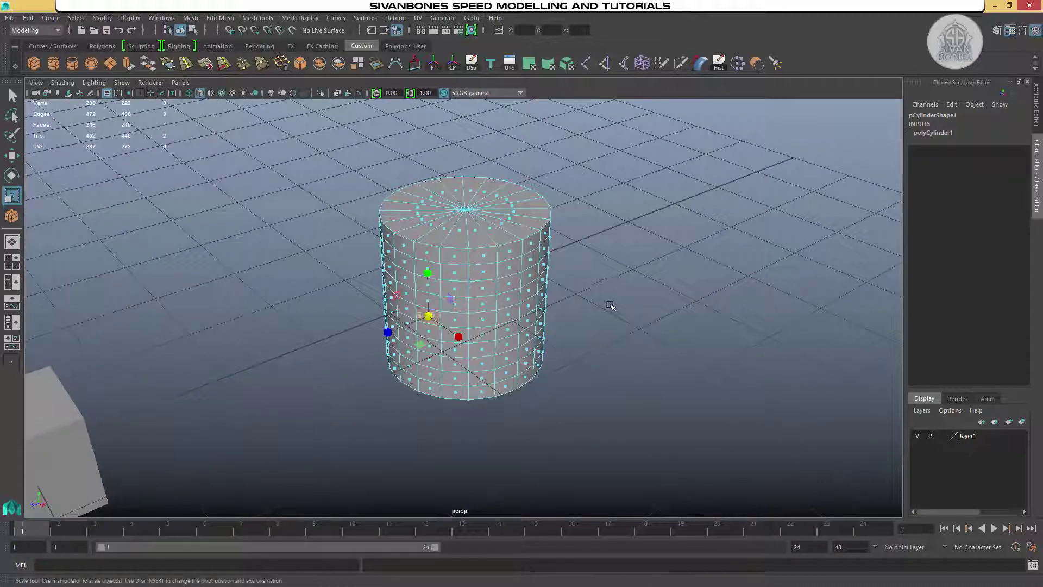
left_click_drag(568, 262, 543, 277, "alt")
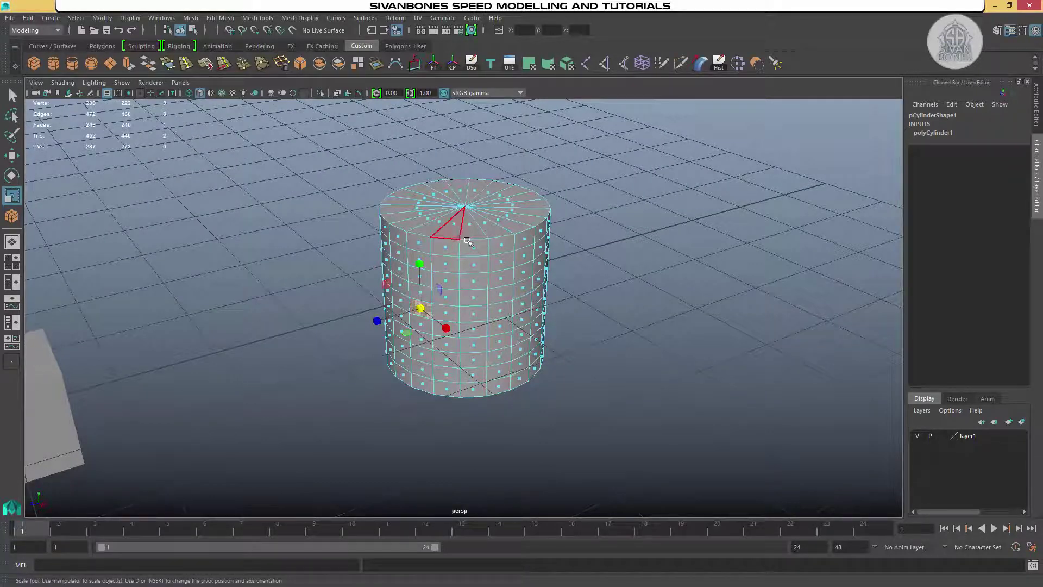
left_click_drag(543, 275, 492, 280, "alt")
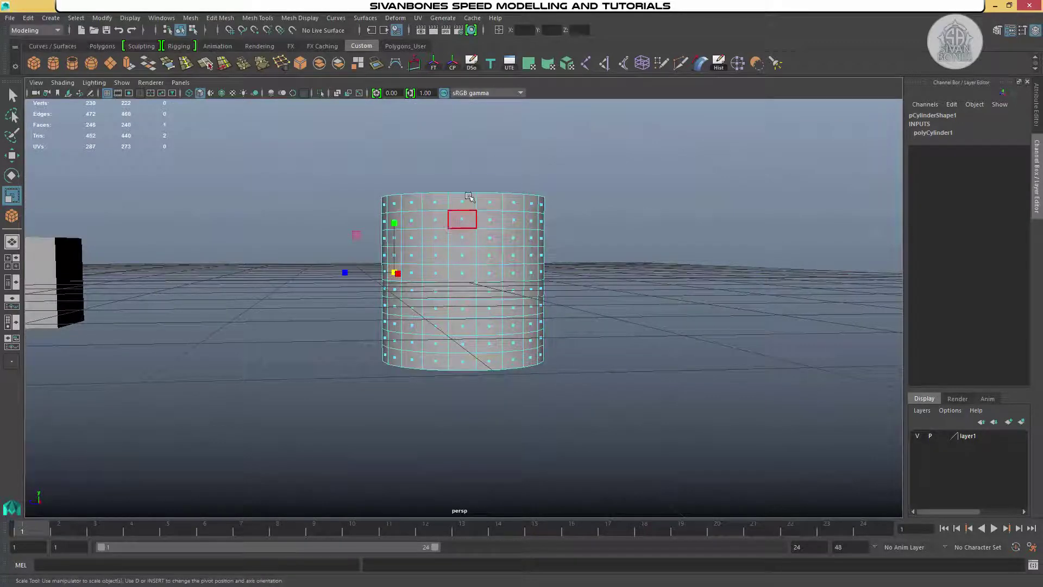
left_click_drag(464, 217, 505, 295, "alt")
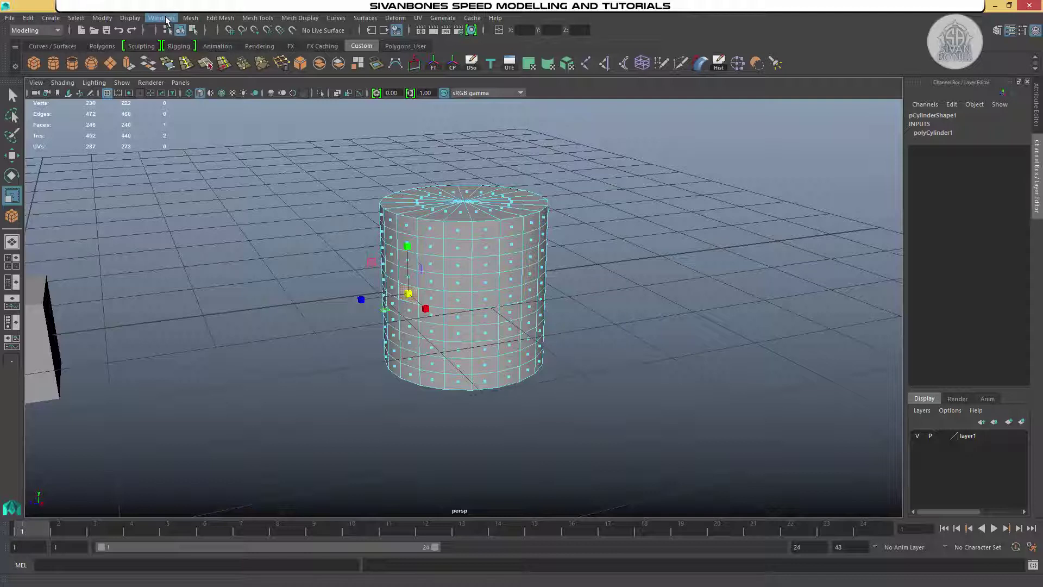
- Set the polygon selection preference to select faces with Whole face instead of Center, and save the preferences
left_click(161, 18)
mouse_move(194, 95)
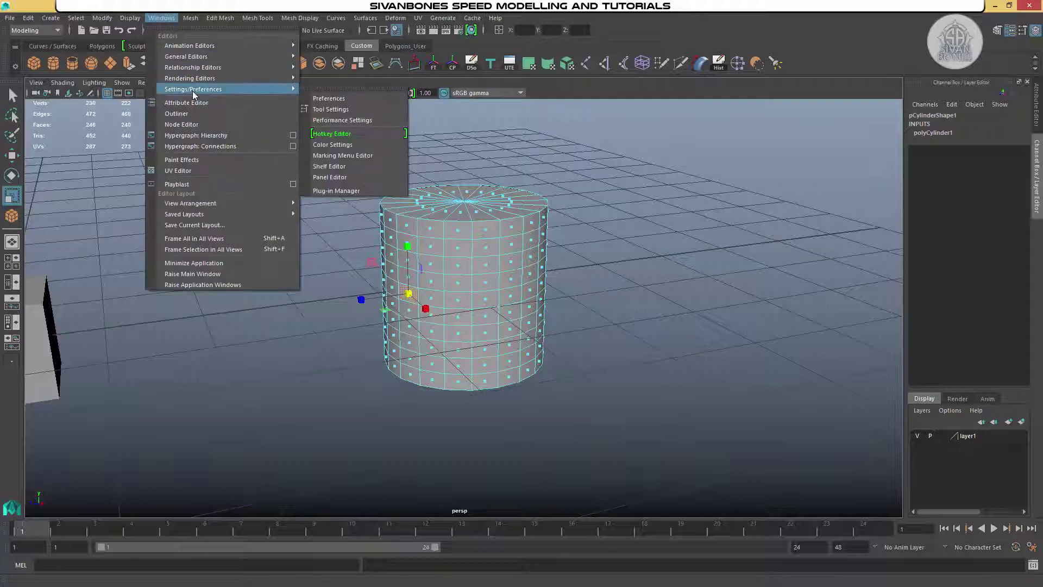
left_click(332, 99)
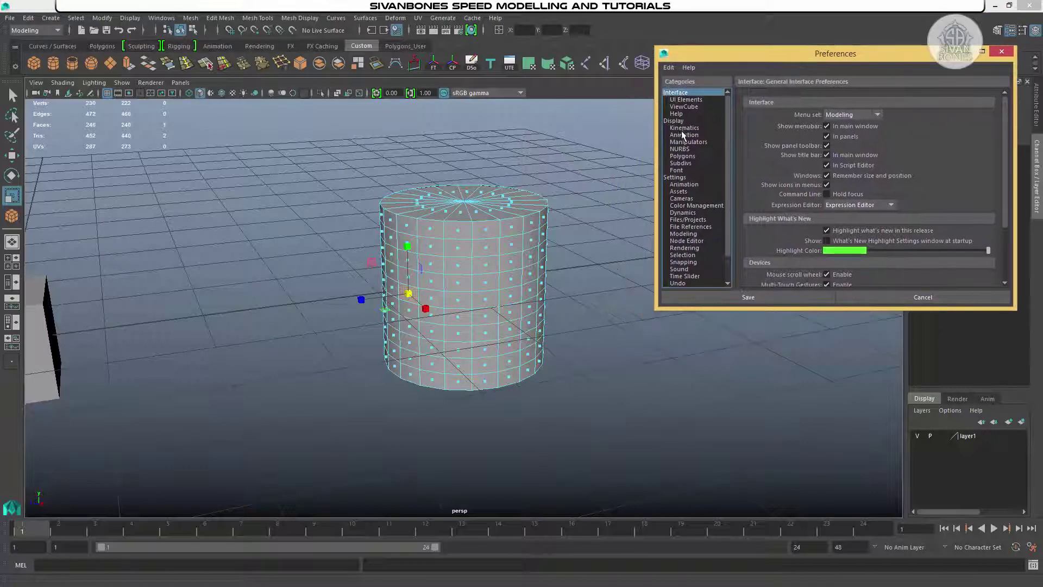
left_click(684, 255)
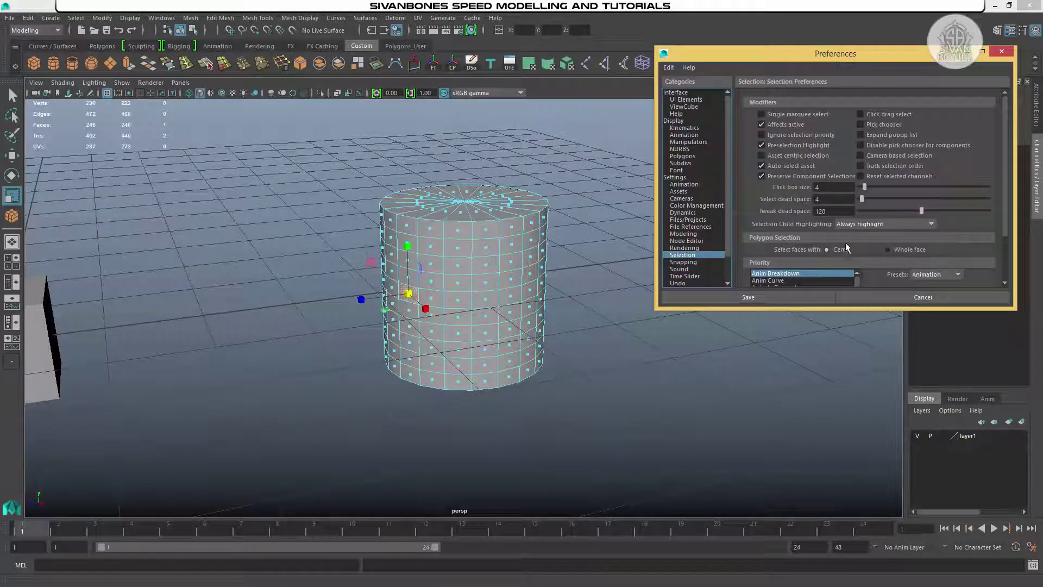
left_click(901, 249)
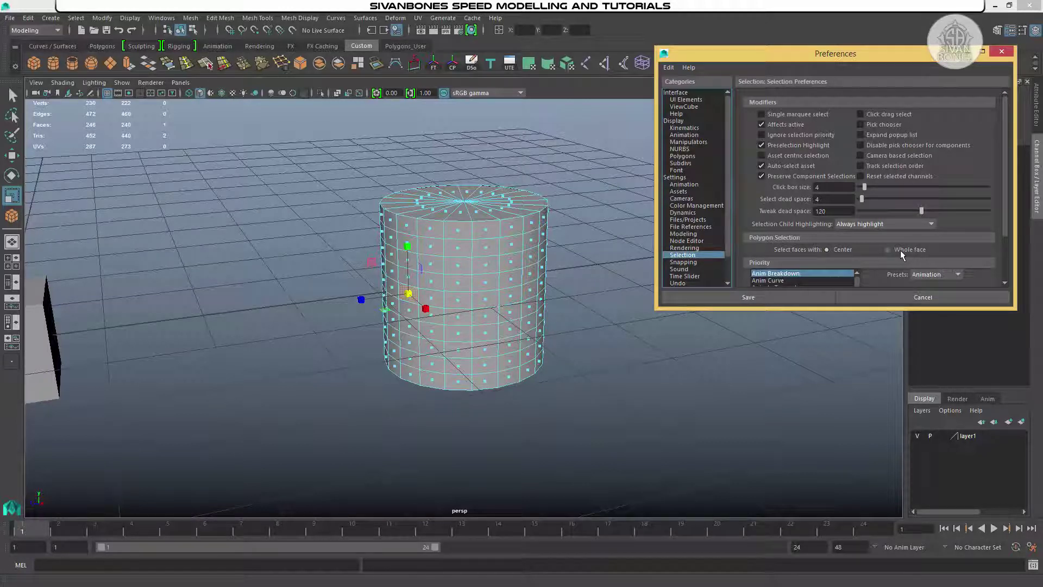
left_click(817, 297)
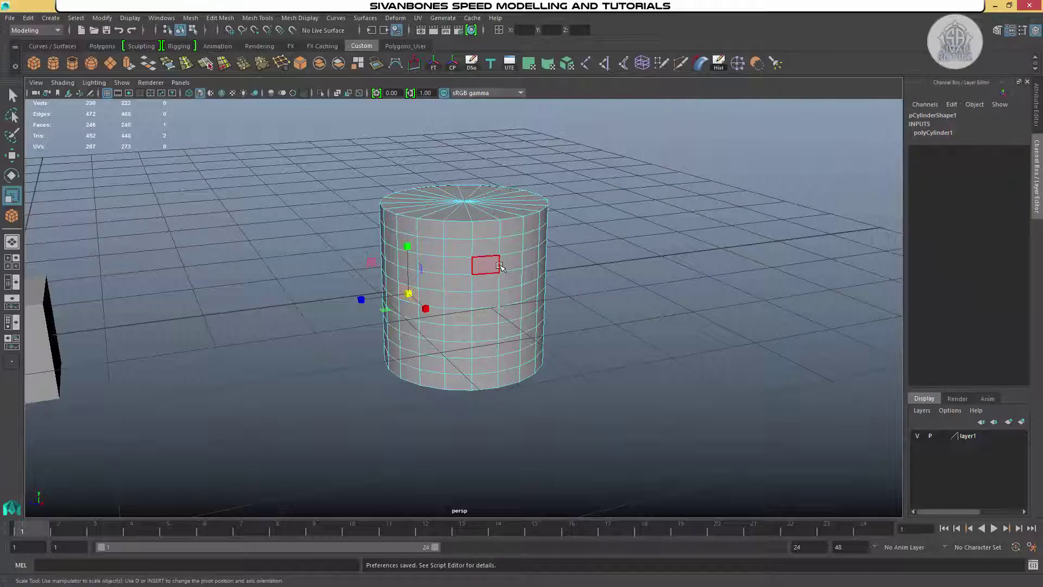
- Switch the cube to face selection mode and marquee-select faces across its upper part
right_click(499, 264)
left_click_drag(501, 264, 243, 429, "alt")
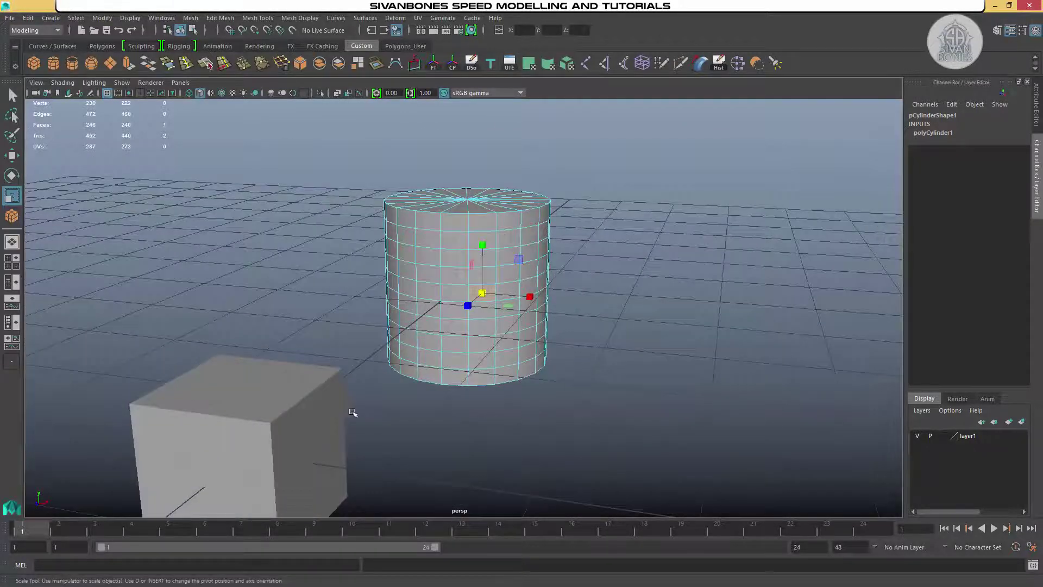
middle_click_drag(354, 415, 419, 292, "alt")
left_click(429, 295)
right_click(431, 295)
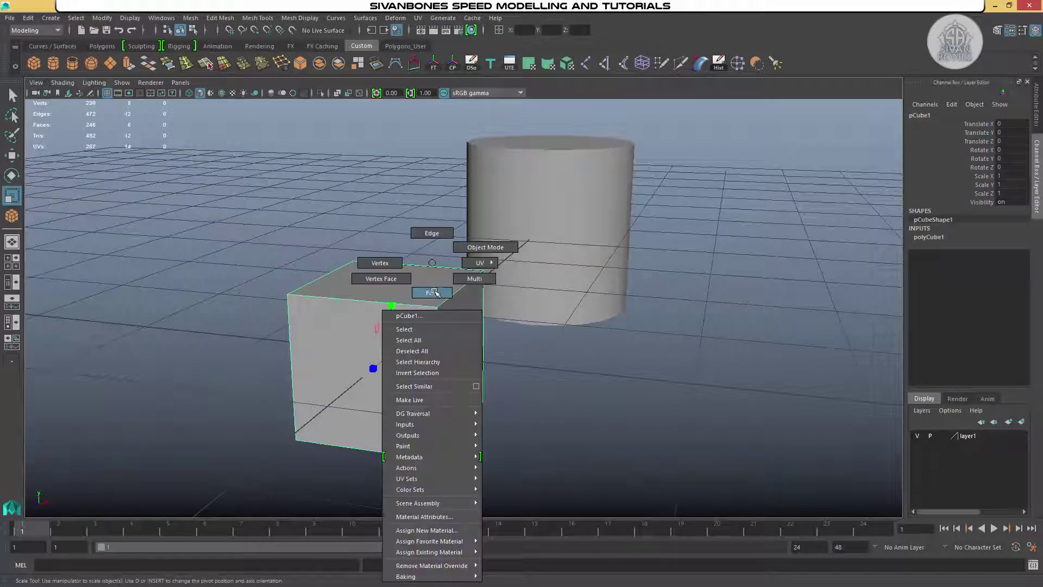
left_click_drag(431, 295, 334, 290, "alt")
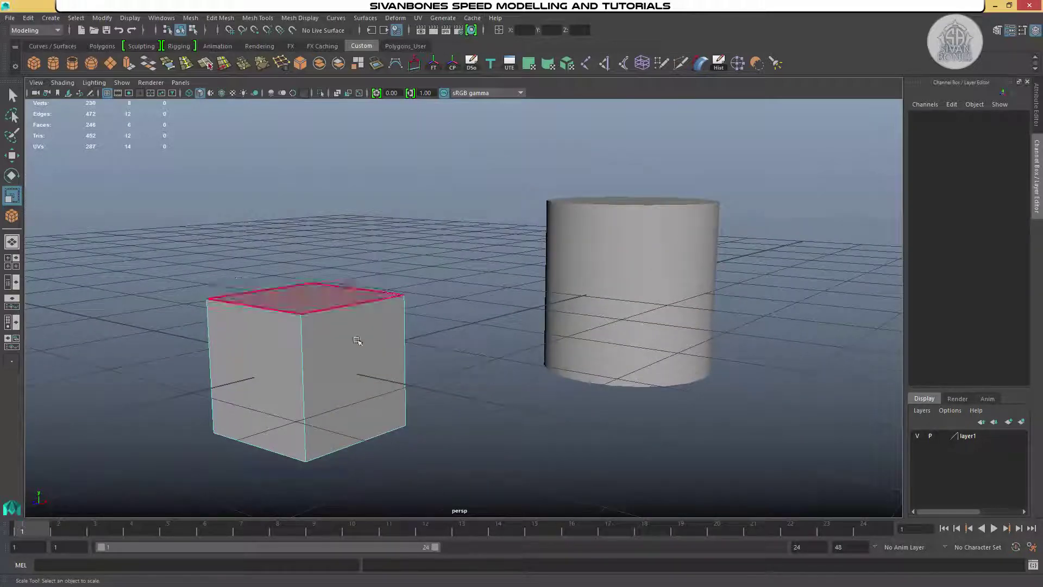
left_click_drag(354, 338, 352, 313, "alt")
left_click_drag(172, 206, 457, 291)
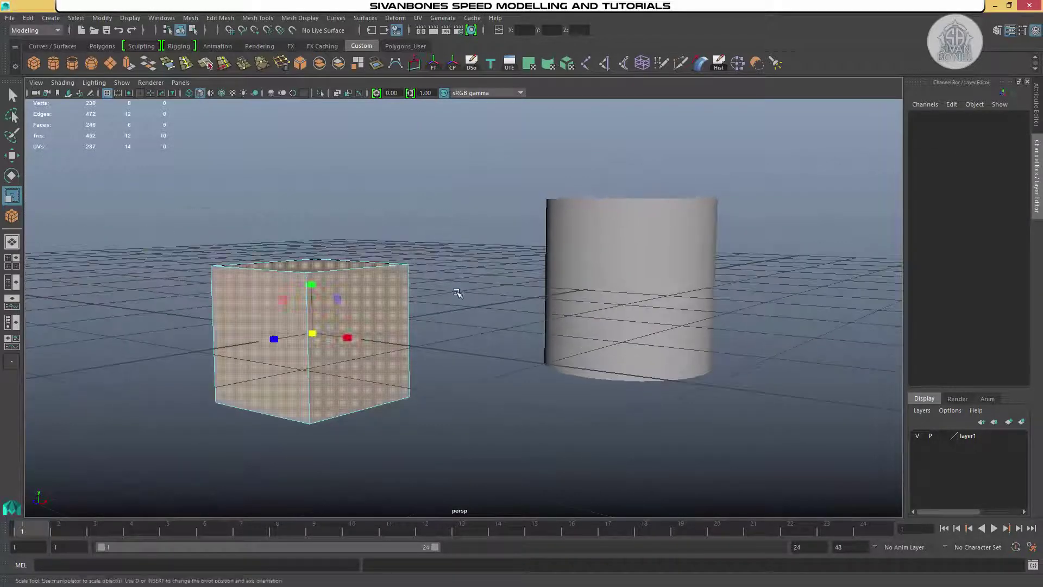
left_click_drag(511, 261, 349, 360, "alt")
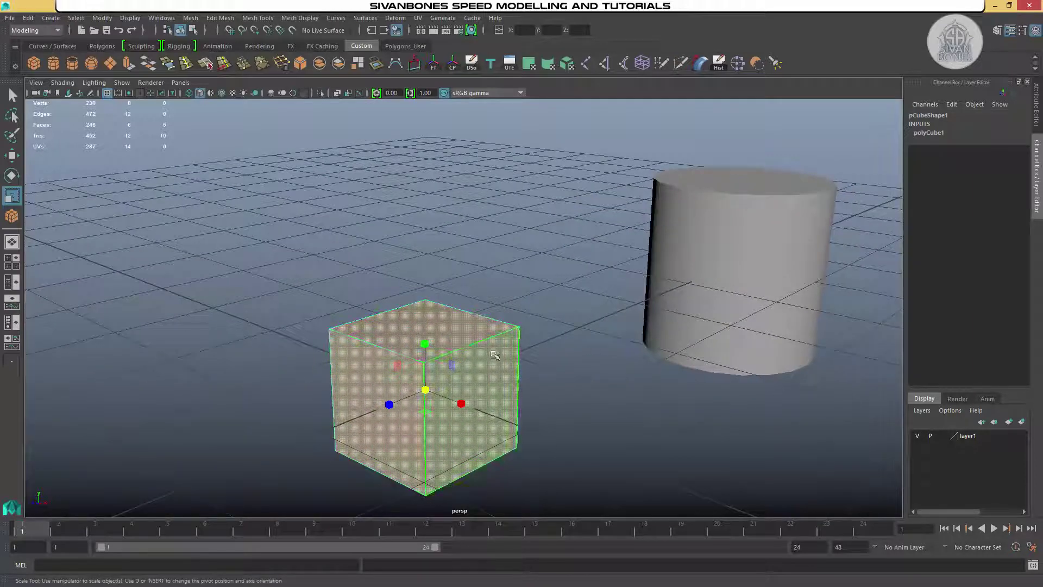
left_click_drag(509, 396, 490, 405, "alt")
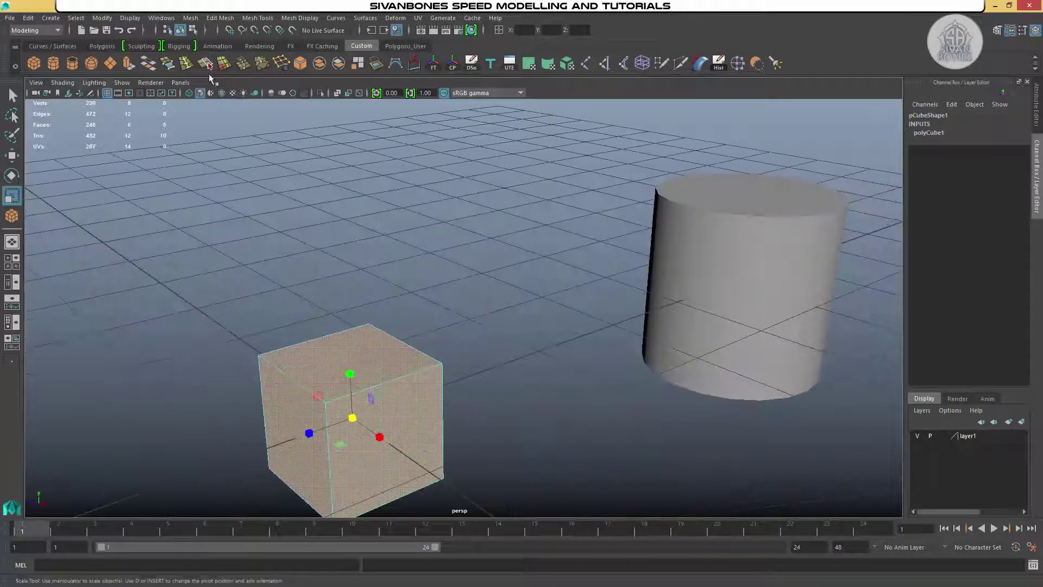
- Set the polygon selection preference to select faces with Center instead of Whole face, and save the preferences
left_click(162, 18)
mouse_move(245, 89)
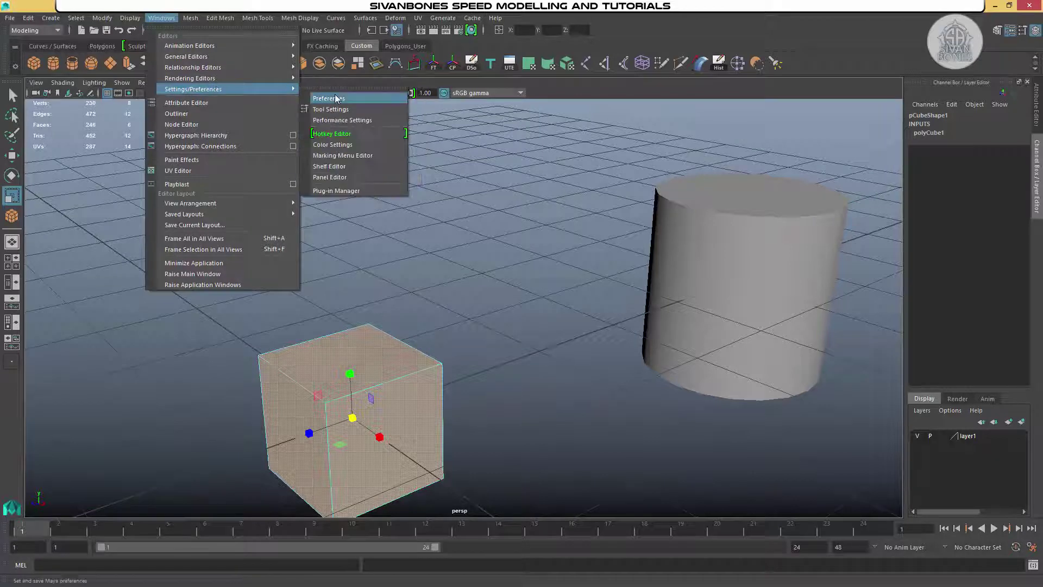
left_click(337, 98)
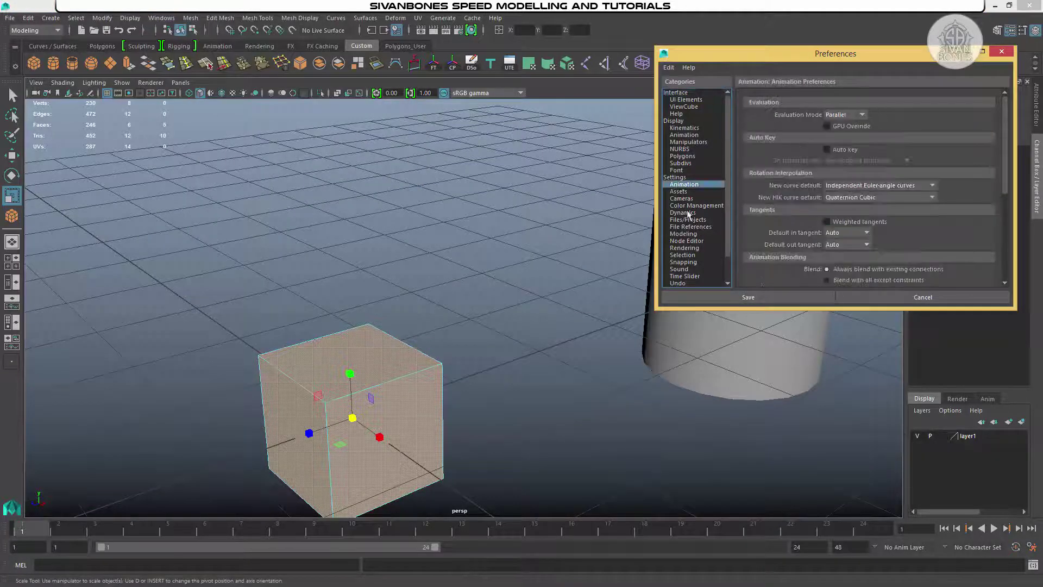
left_click(683, 262)
left_click(683, 255)
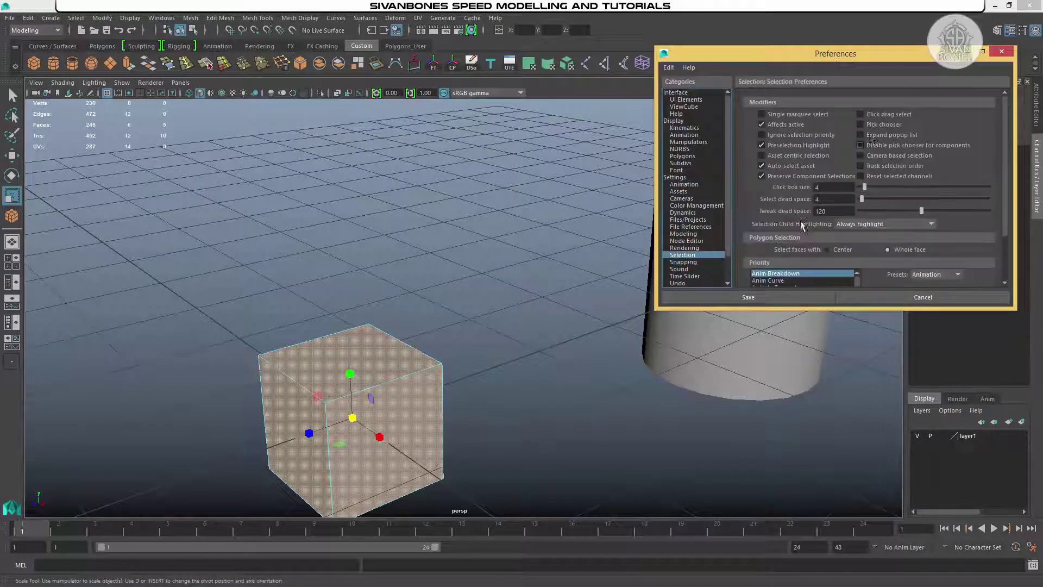
left_click(780, 299)
- Marquee-select faces of the cube by their centre points, ending with only the top face selected
scroll(643, 276, "up", 3)
left_click(641, 275)
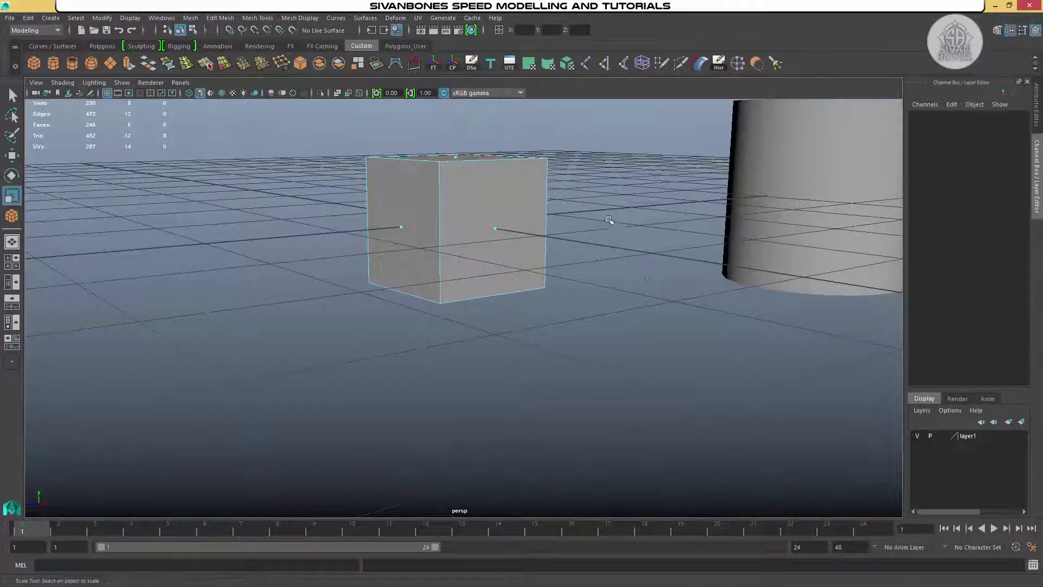
middle_click_drag(612, 221, 595, 247, "alt")
left_click_drag(359, 145, 411, 227)
left_click_drag(277, 186, 602, 275)
left_click_drag(602, 274, 592, 304, "alt")
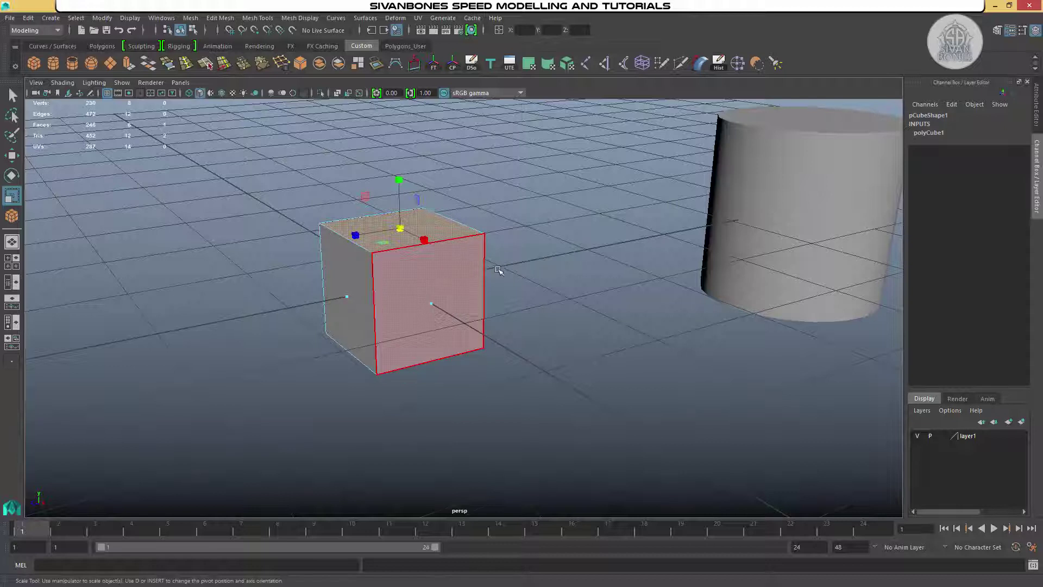
left_click_drag(498, 270, 530, 263, "alt")
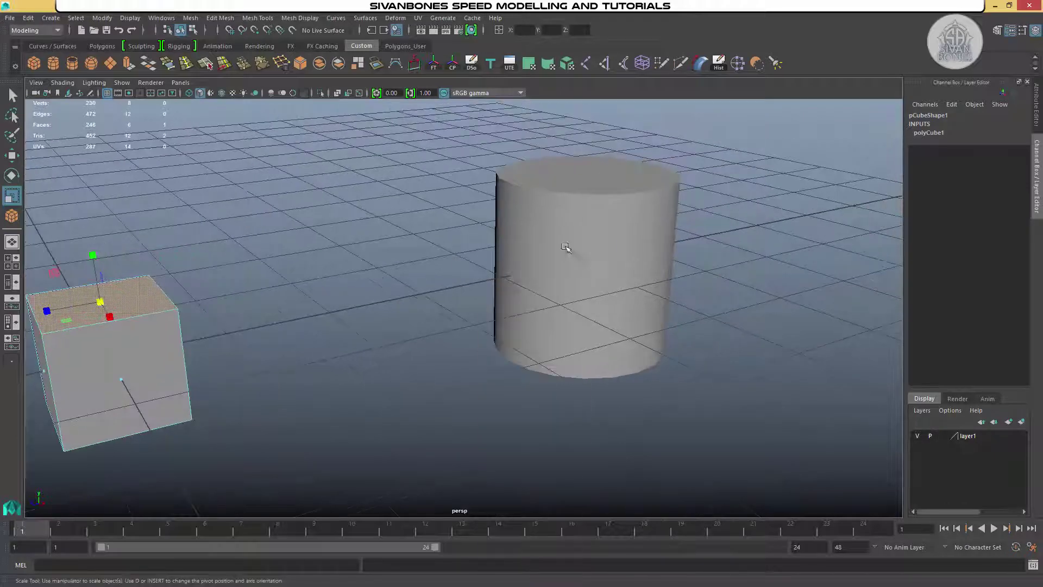
- Select the cylinder, review the polygon selection options in the preferences and save them with Center active
left_click(630, 300)
left_click_drag(630, 300, 571, 264, "alt")
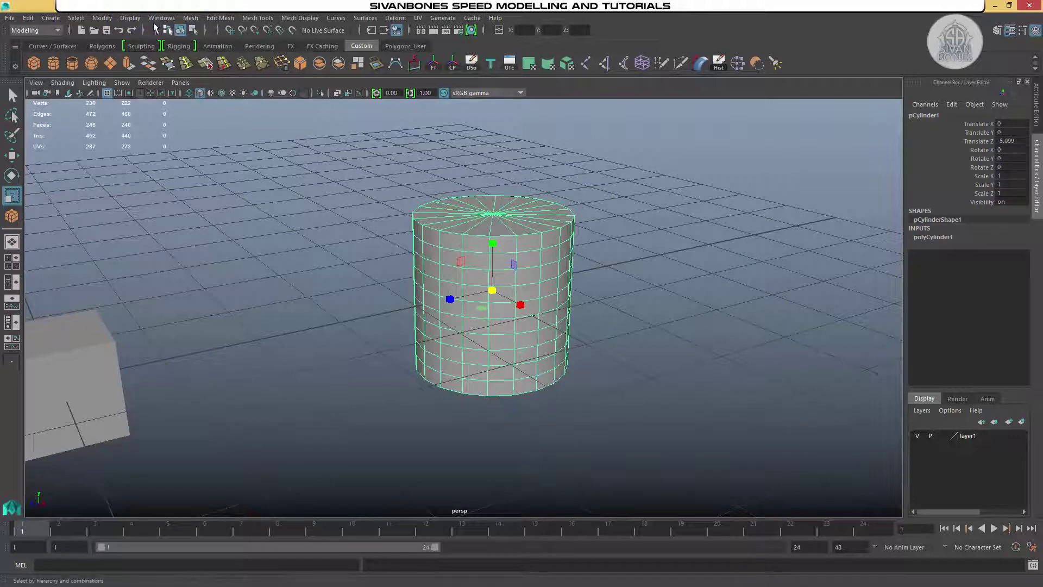
left_click(161, 18)
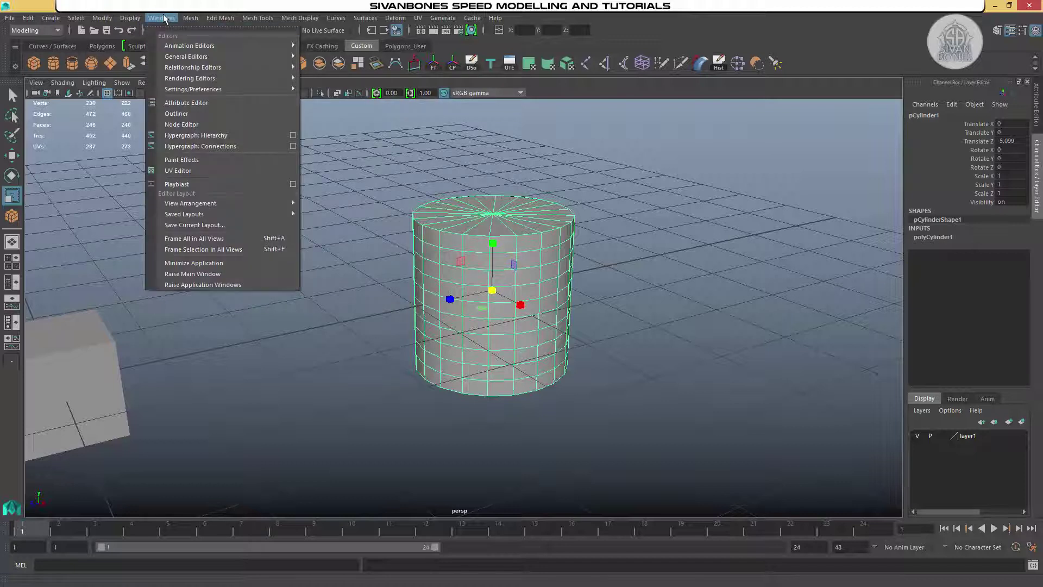
mouse_move(248, 89)
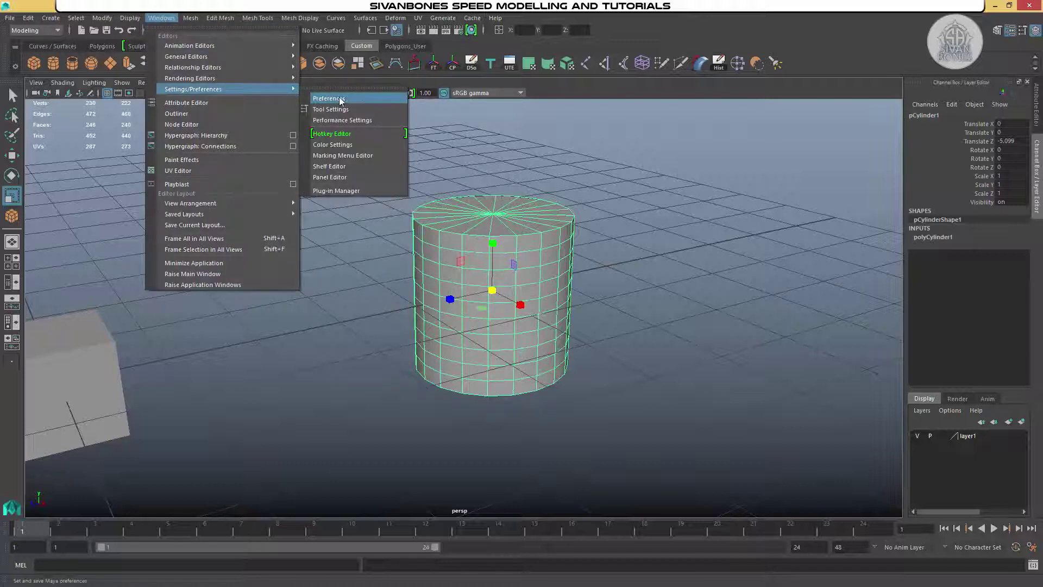
left_click(367, 100)
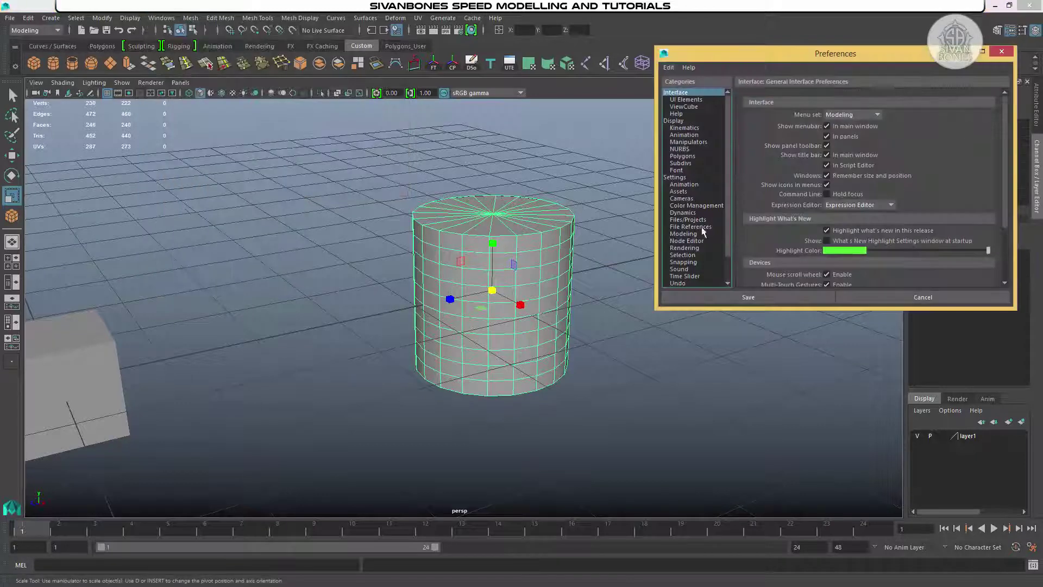
left_click(684, 255)
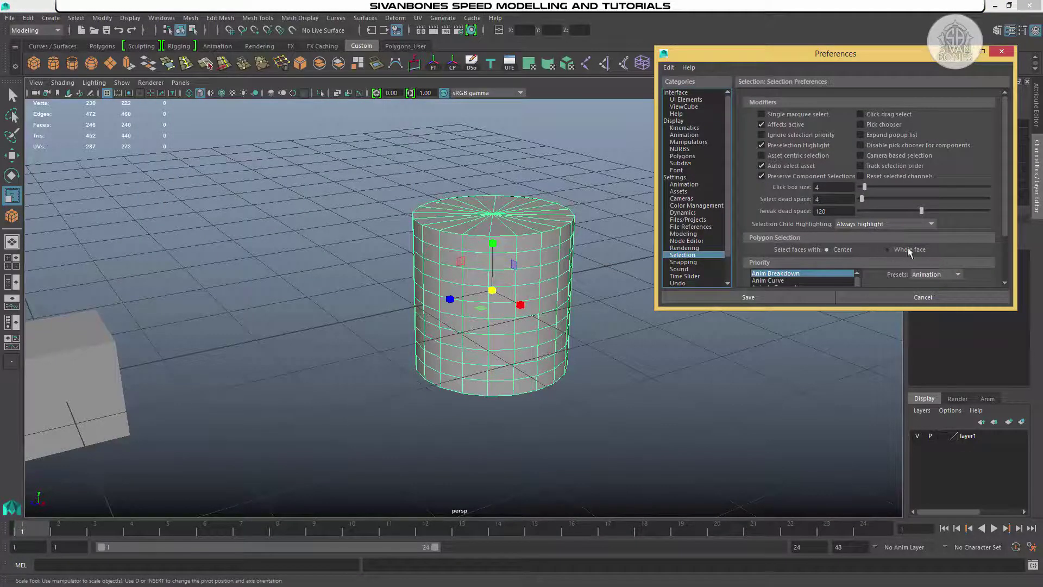
left_click(774, 300)
- Switch the cylinder to face selection mode, select one face on its side and activate the Select tool
left_click_drag(589, 283, 573, 277, "alt")
right_click_drag(547, 263, 549, 293)
left_click_drag(550, 294, 496, 262, "alt")
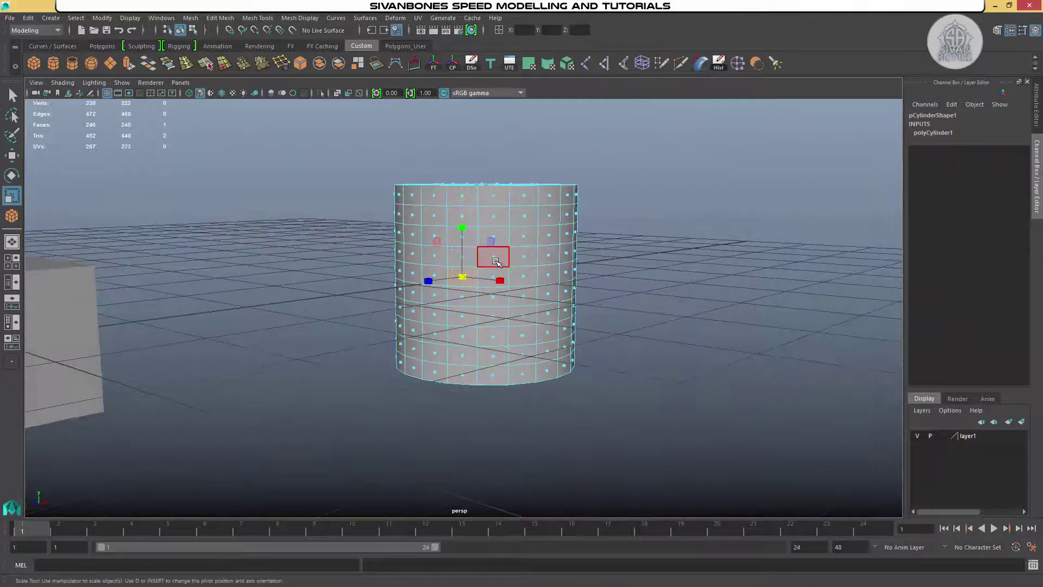
key("q")
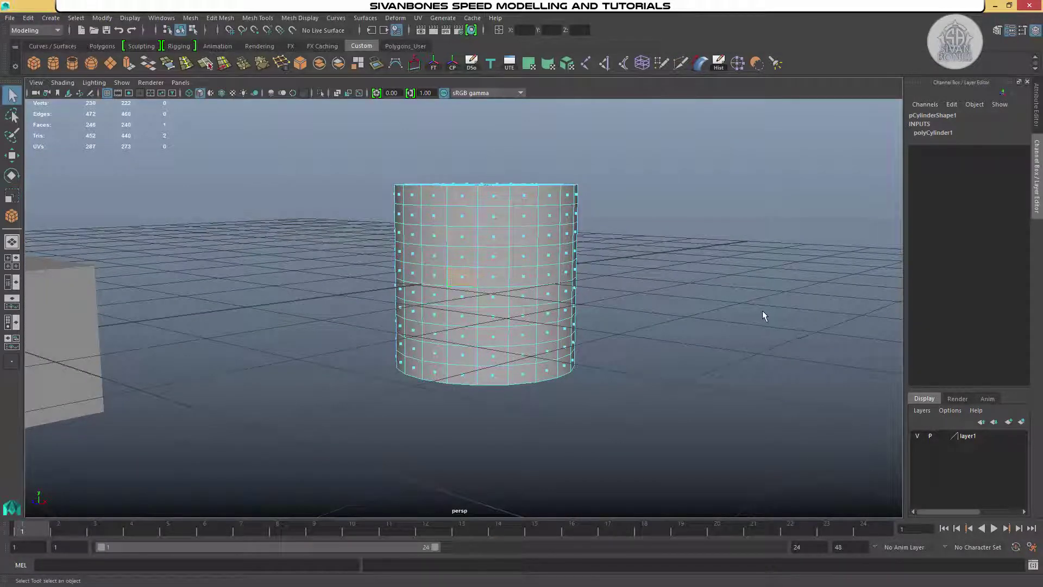
- Marquee-select one horizontal row of faces all around the cylinder in the side view, and return to the perspective view
left_click_drag(564, 300, 541, 396, "alt")
key("space")
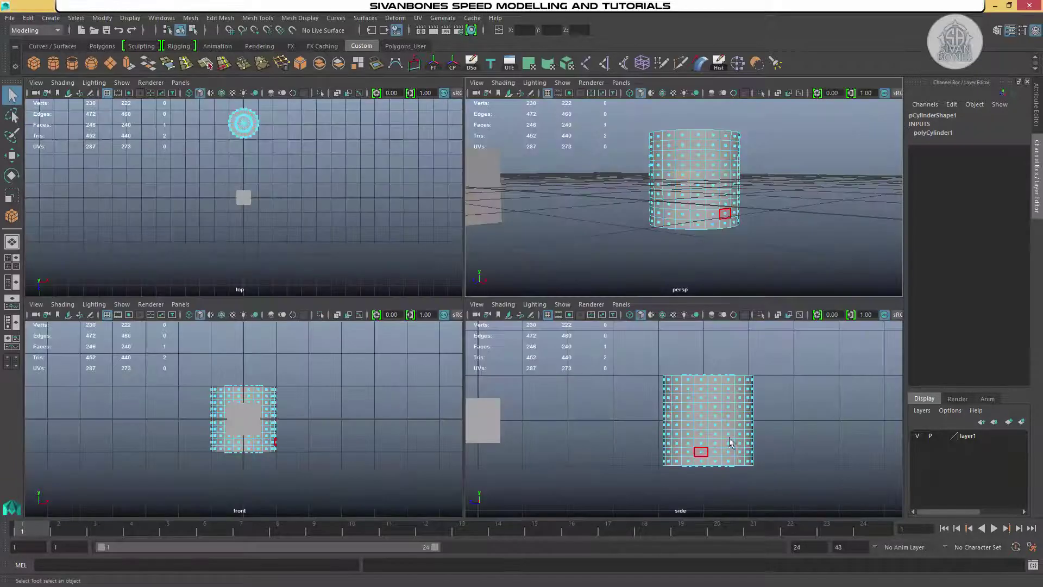
left_click_drag(662, 415, 746, 419)
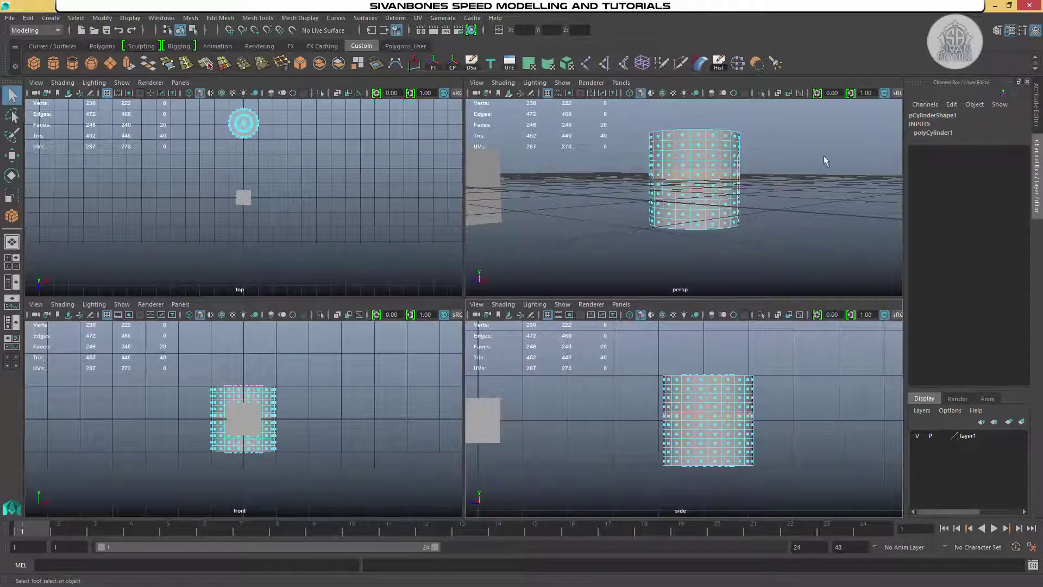
key("space")
left_click_drag(694, 230, 568, 292, "alt")
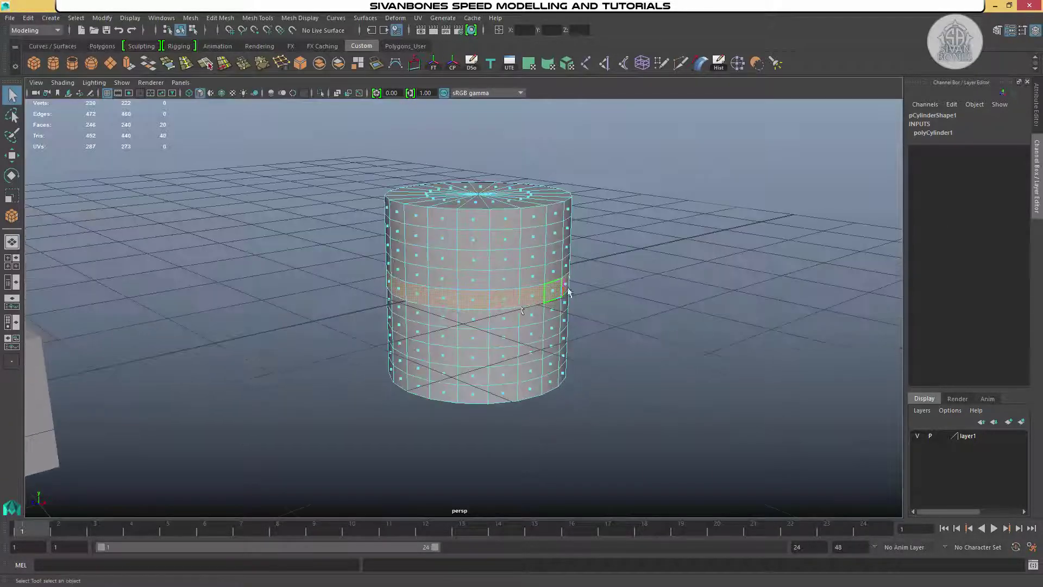
- Select a single face in the cylinder's middle row and extend it to the full face loop from its neighbour
left_click(477, 303)
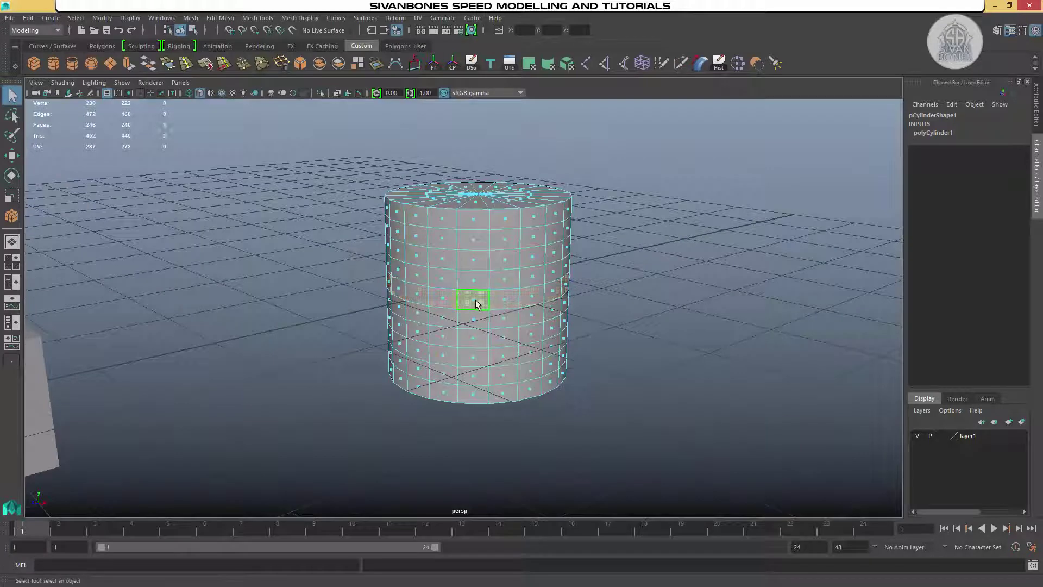
double_click(505, 301, "shift")
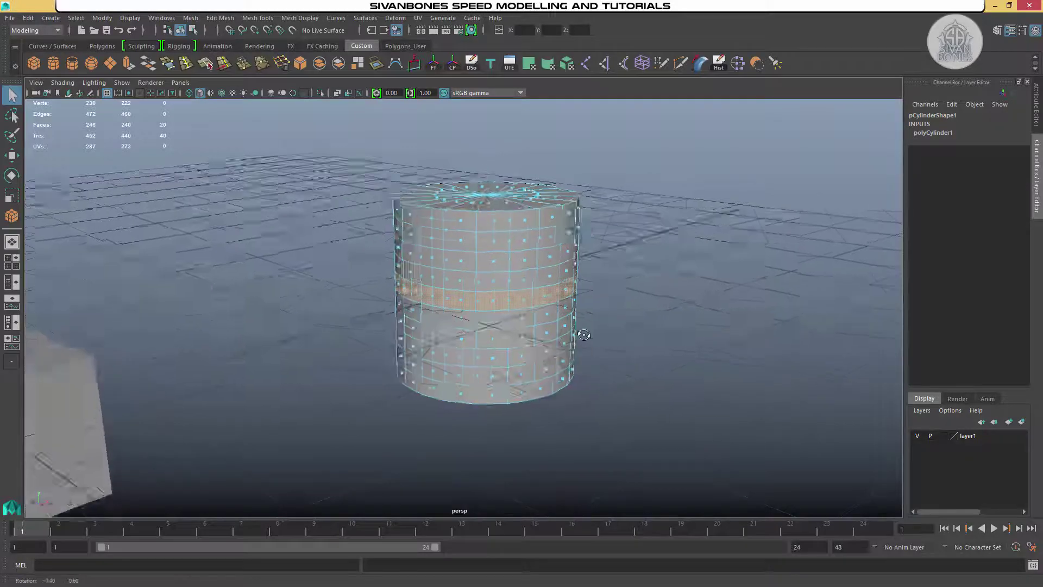
left_click_drag(505, 302, 418, 335, "alt")
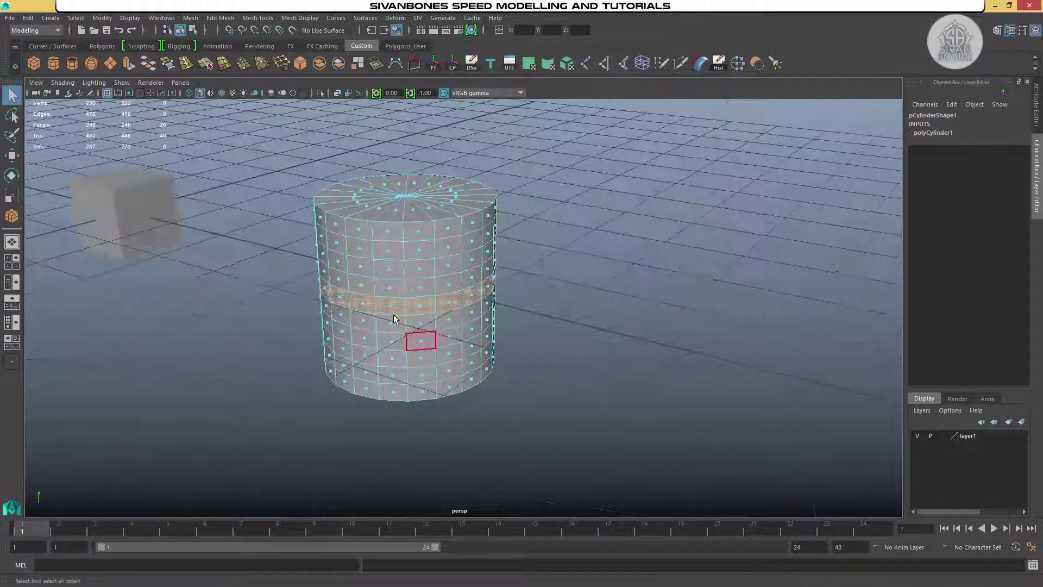
- Reduce the selection to six adjacent faces in the cylinder's middle row
left_click(363, 308)
left_click_drag(543, 302, 463, 305, "alt")
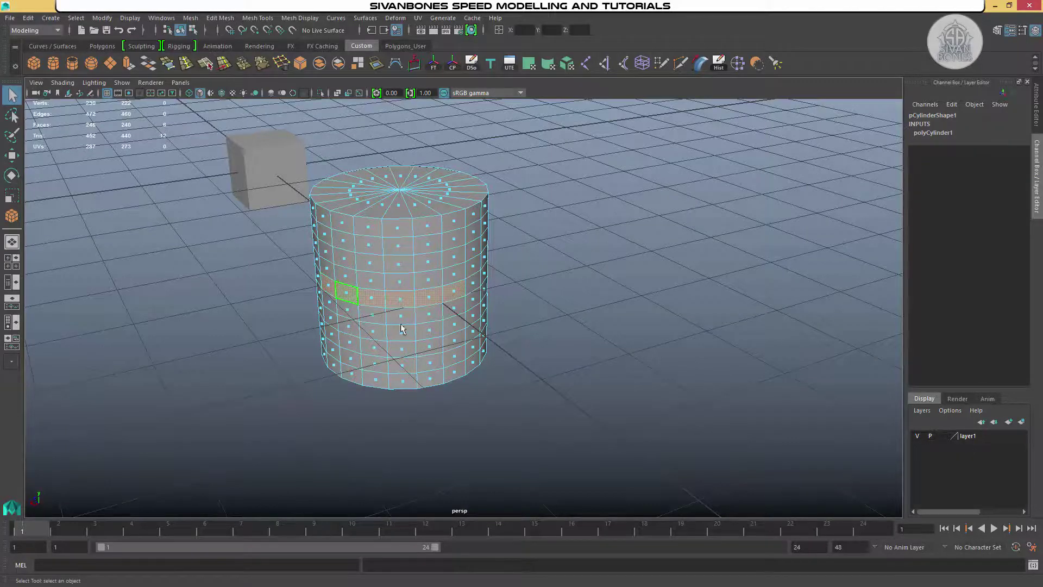
left_click_drag(403, 328, 443, 239, "alt")
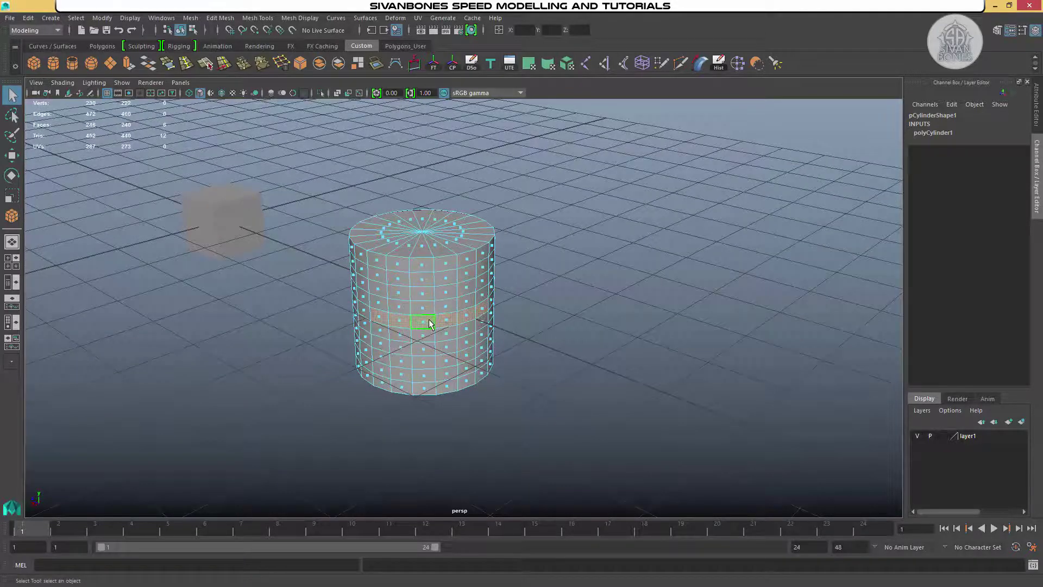
left_click_drag(520, 240, 512, 272, "alt")
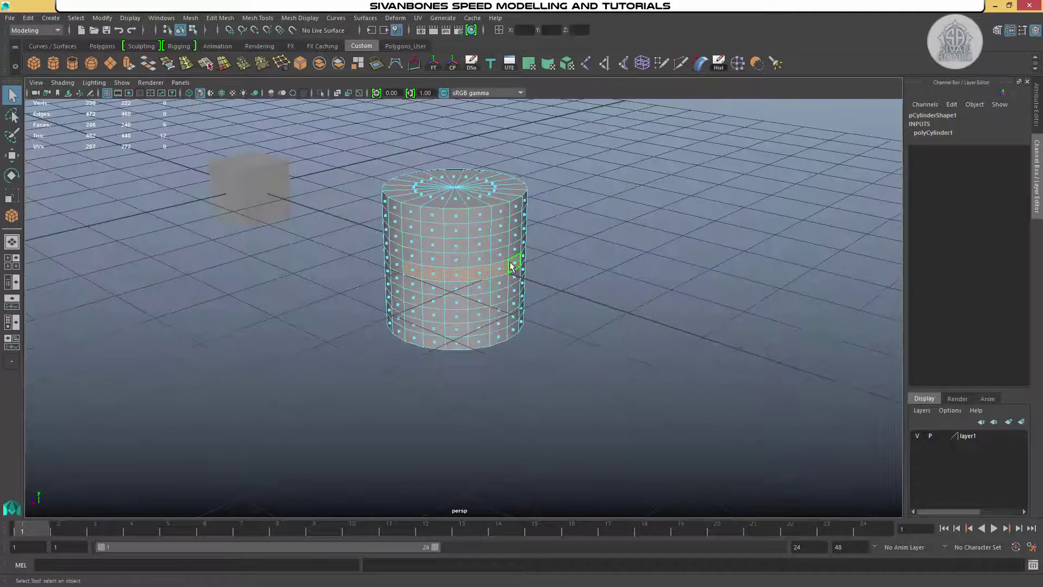
- Grow the six-face selection on the cylinder's side with Grow Selection and reduce it again with Shrink Selection
right_click(450, 276, "shift")
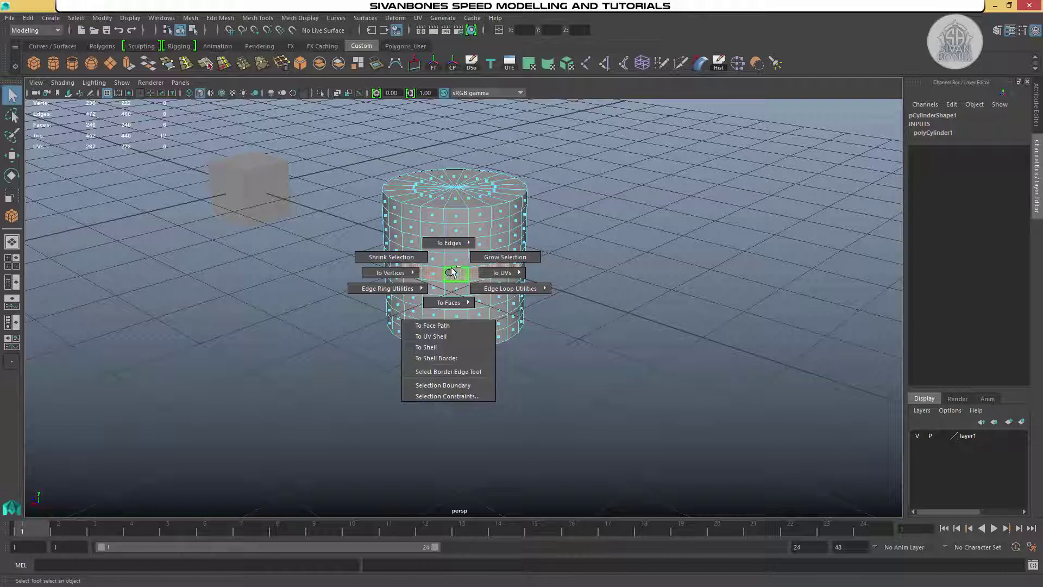
left_click(496, 259)
left_click_drag(495, 260, 501, 301, "alt")
right_click_drag(478, 304, 421, 288)
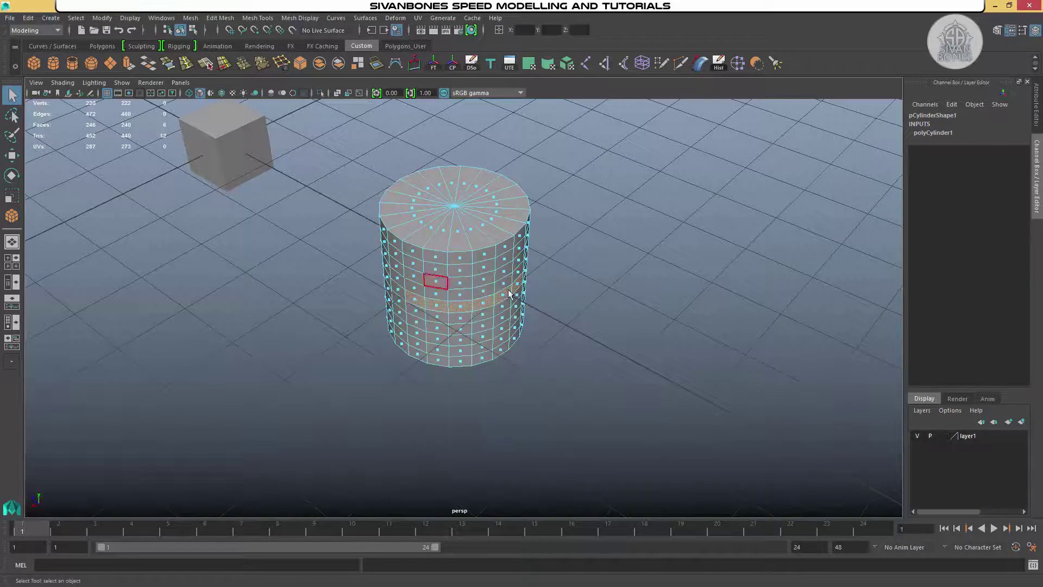
- Expand the six selected faces to their surrounding faces once more and revert to the original six
left_click_drag(489, 293, 531, 287, "alt")
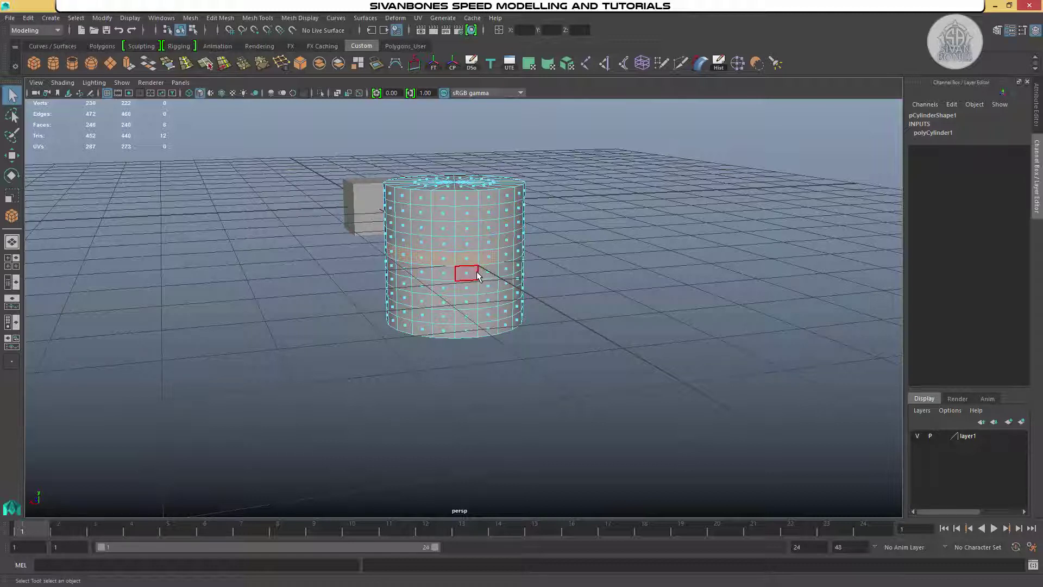
double_click(519, 256, "shift")
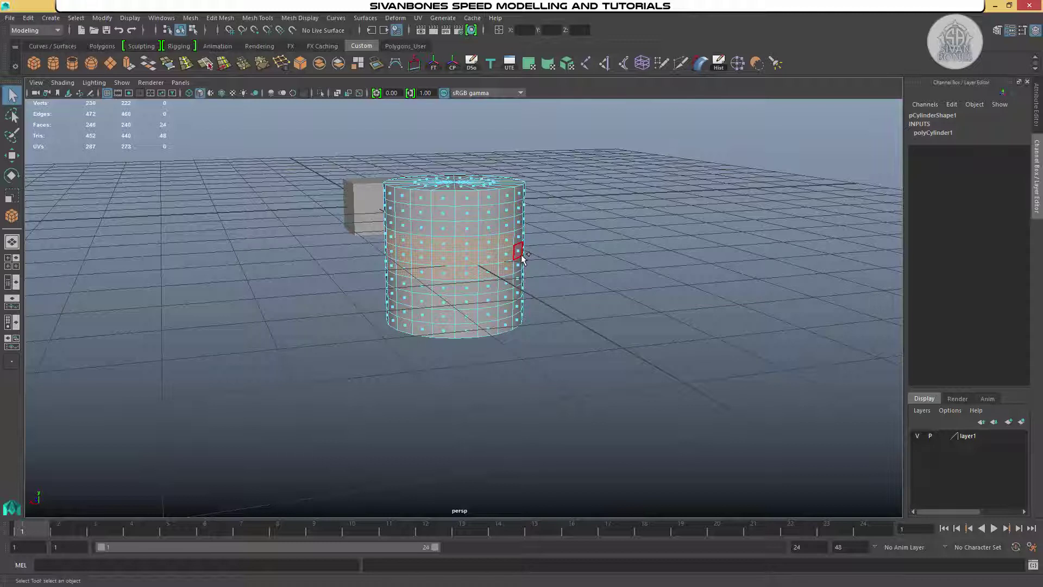
left_click(521, 257, "ctrl")
double_click(521, 257, "shift")
key("ctrl+z")
key("ctrl+z")
key("ctrl+z")
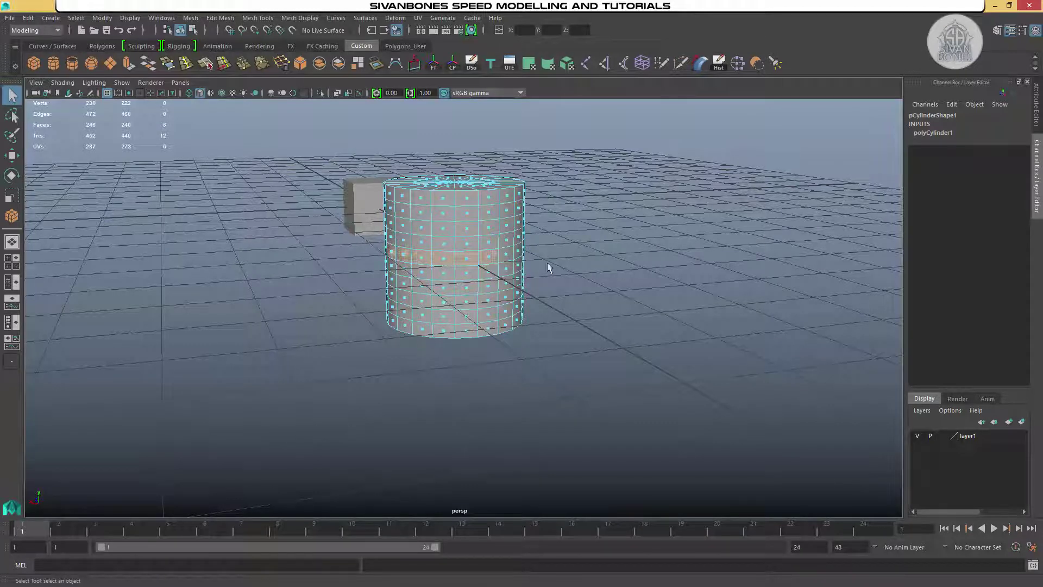
left_click_drag(550, 266, 468, 294, "alt")
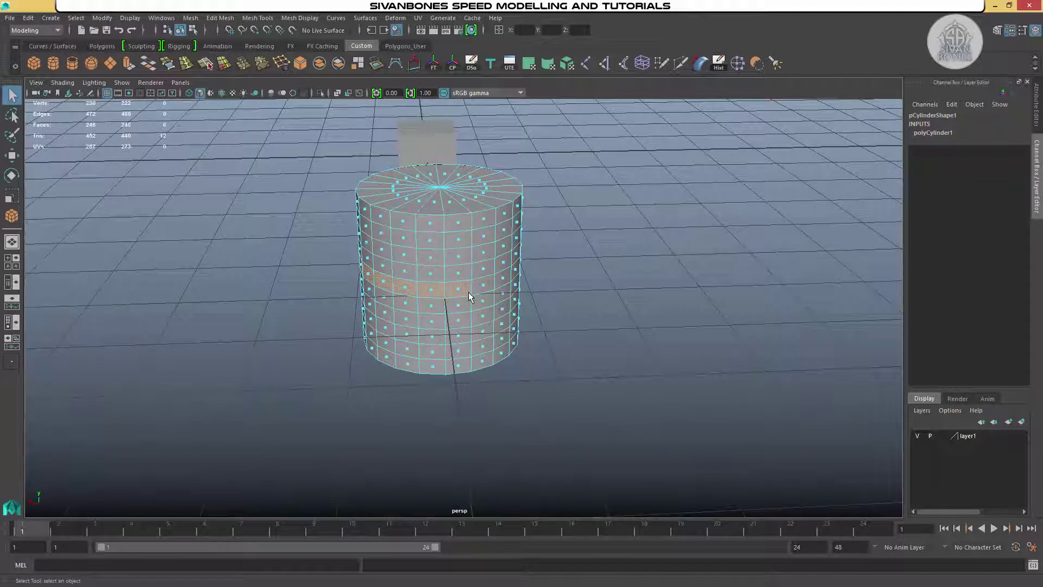